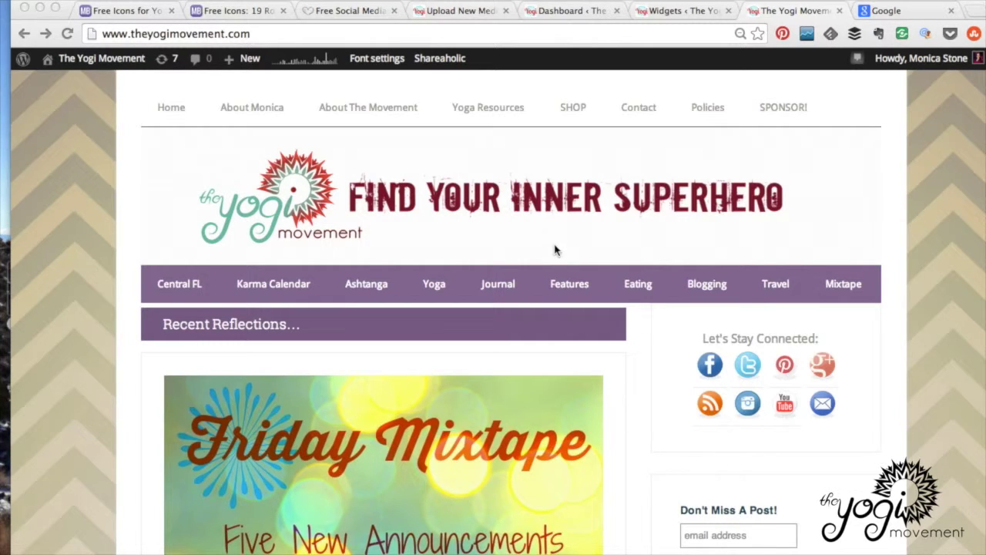
- Browse the free icon set gallery on the MaxButtons free icons page for suitable social media icons
{"action": "left_click", "coordinate": [143, 11]}
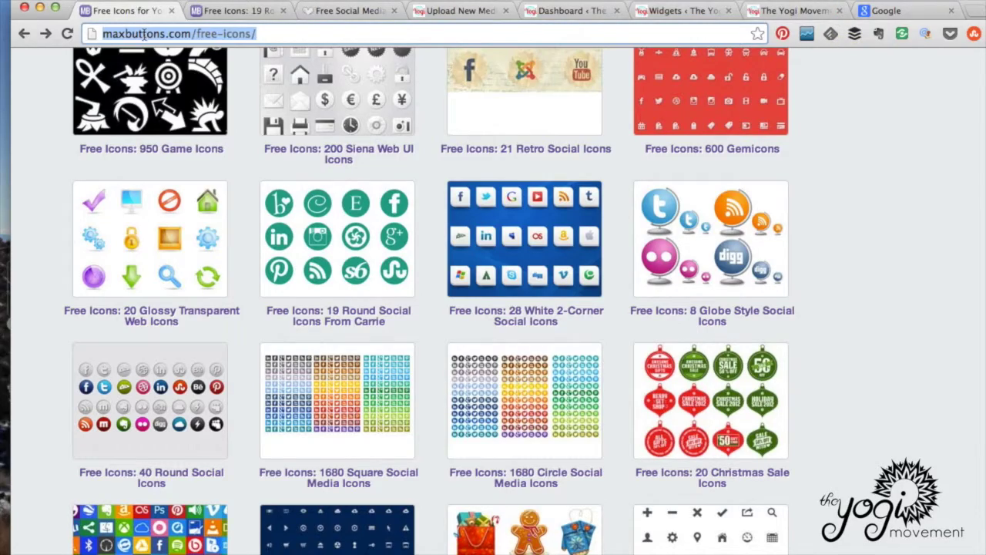
{"action": "scroll", "coordinate": [296, 90], "scroll_direction": "up", "scroll_amount": 20}
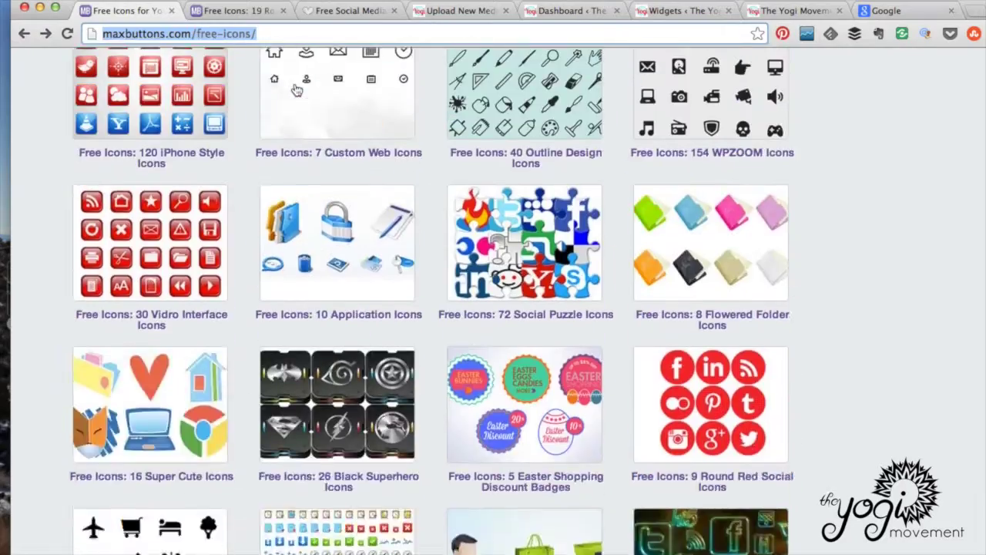
{"action": "scroll", "coordinate": [297, 90], "scroll_direction": "up", "scroll_amount": 10}
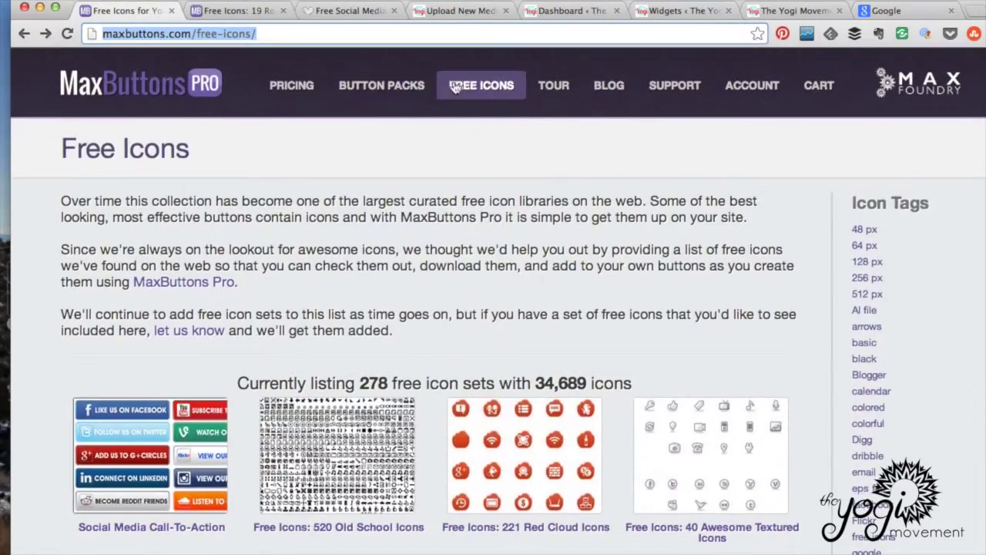
{"action": "scroll", "coordinate": [471, 381], "scroll_direction": "down", "scroll_amount": 20}
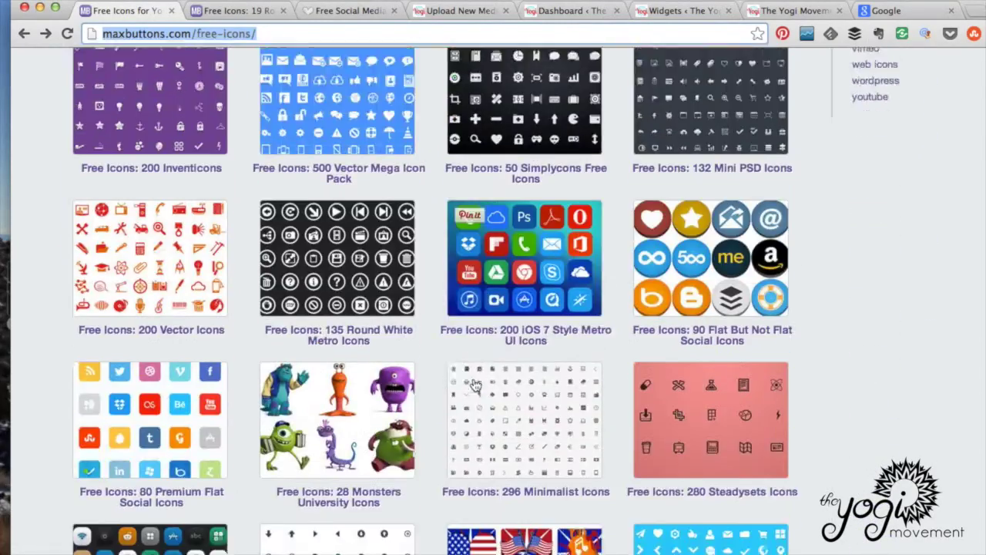
{"action": "scroll", "coordinate": [471, 381], "scroll_direction": "down", "scroll_amount": 10}
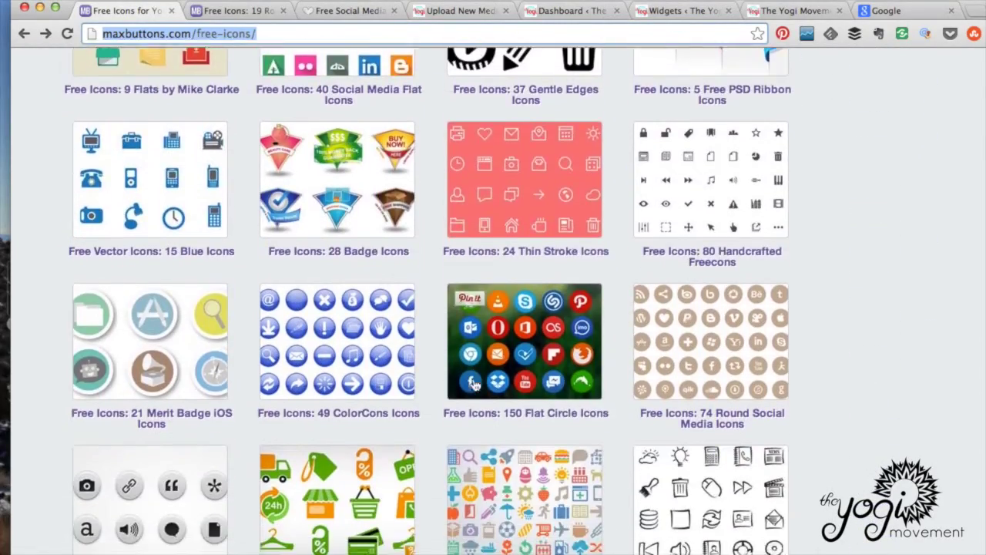
{"action": "scroll", "coordinate": [474, 383], "scroll_direction": "down", "scroll_amount": 5}
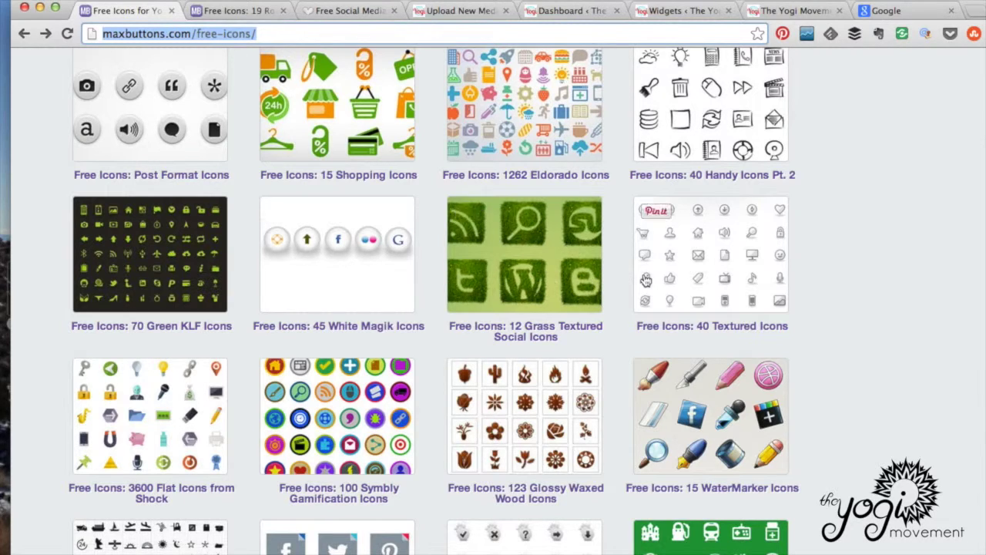
{"action": "scroll", "coordinate": [644, 280], "scroll_direction": "down", "scroll_amount": 5}
{"action": "scroll", "coordinate": [643, 280], "scroll_direction": "down", "scroll_amount": 10}
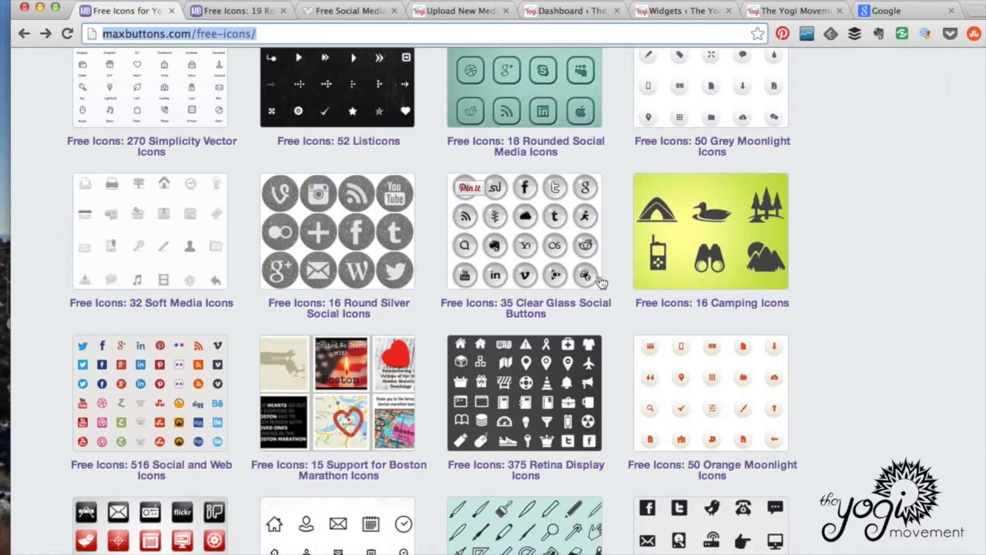
{"action": "scroll", "coordinate": [308, 277], "scroll_direction": "down", "scroll_amount": 10}
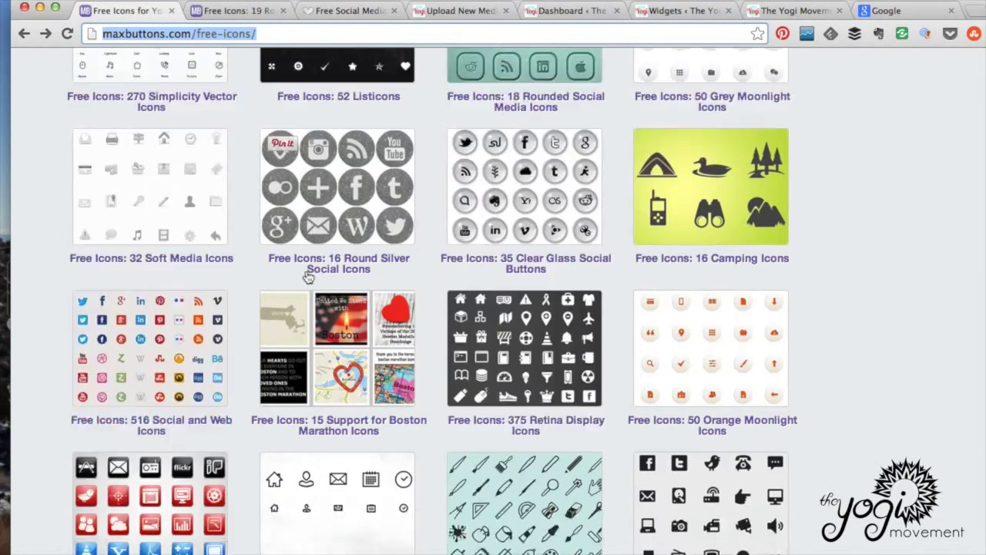
{"action": "scroll", "coordinate": [307, 277], "scroll_direction": "down", "scroll_amount": 20}
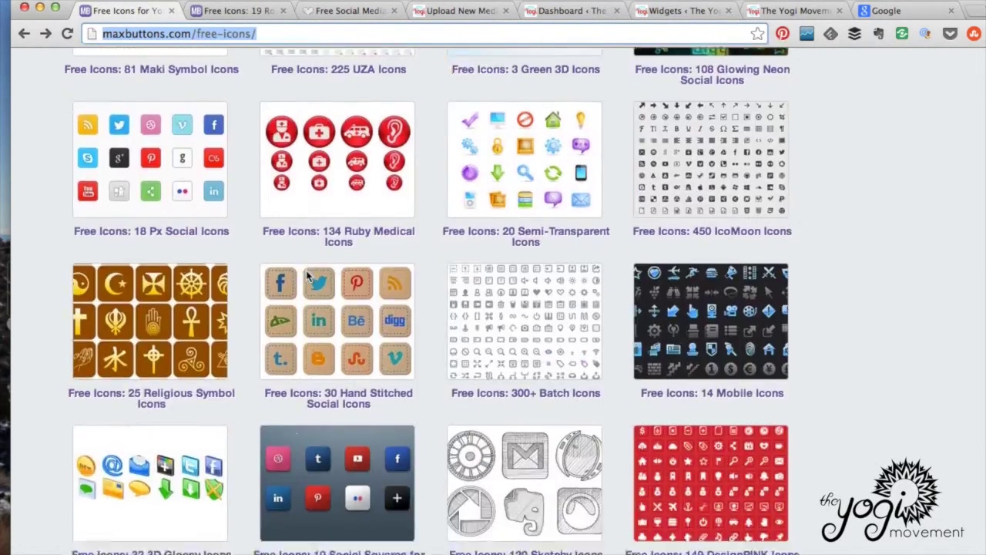
{"action": "scroll", "coordinate": [307, 277], "scroll_direction": "down", "scroll_amount": 20}
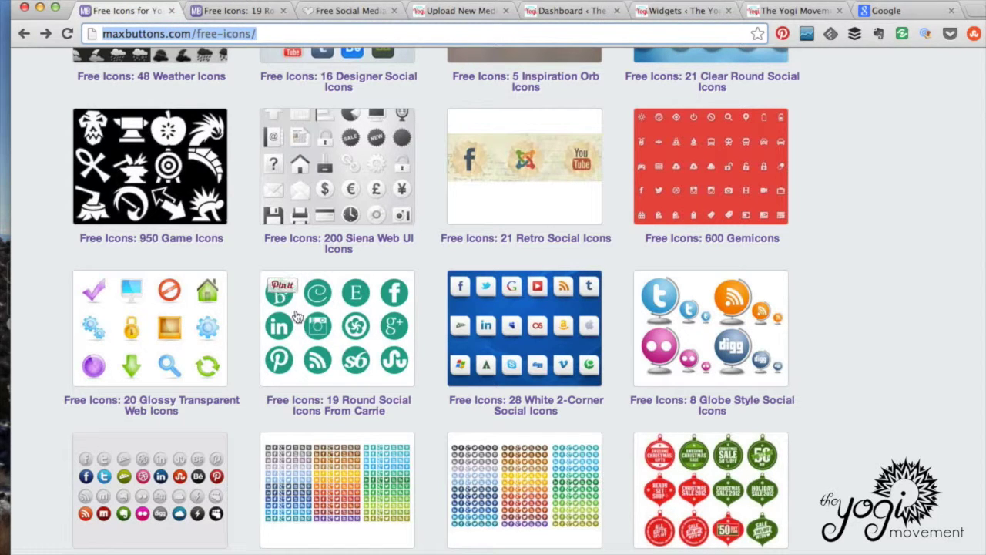
- Read the description of the 19 Round Social Icons set on its MaxButtons page, then return to the gallery
{"action": "left_click", "coordinate": [256, 16]}
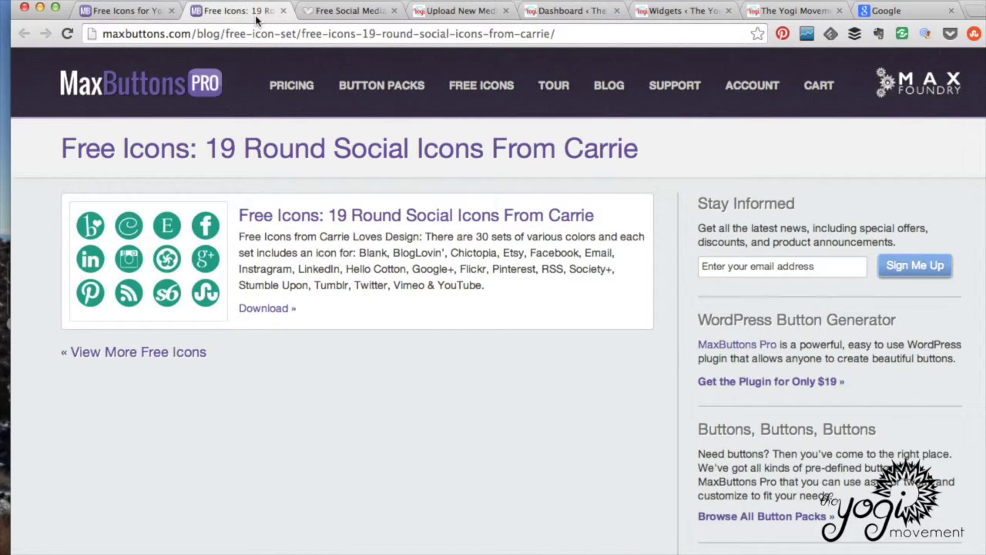
{"action": "left_click_drag", "start_coordinate": [506, 288], "coordinate": [240, 235]}
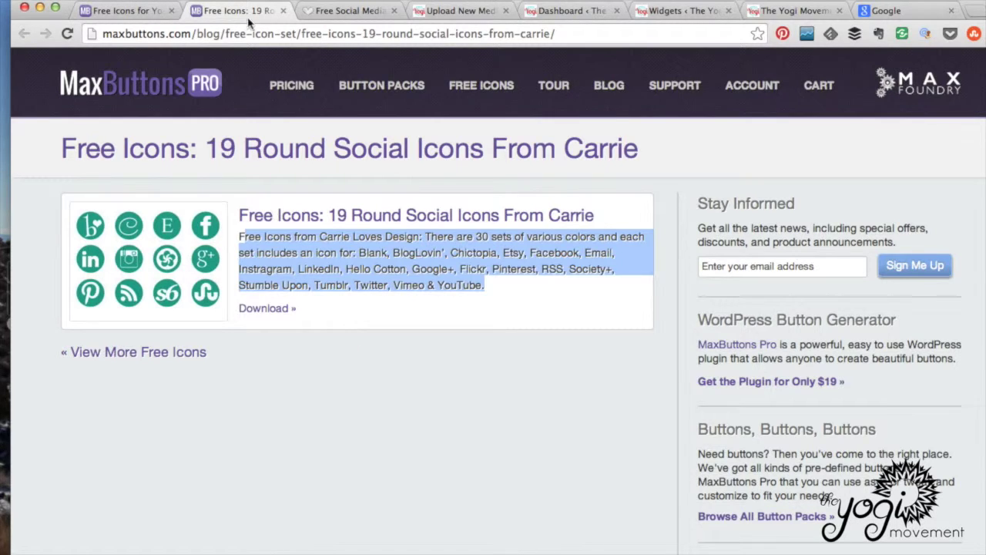
{"action": "left_click", "coordinate": [128, 11]}
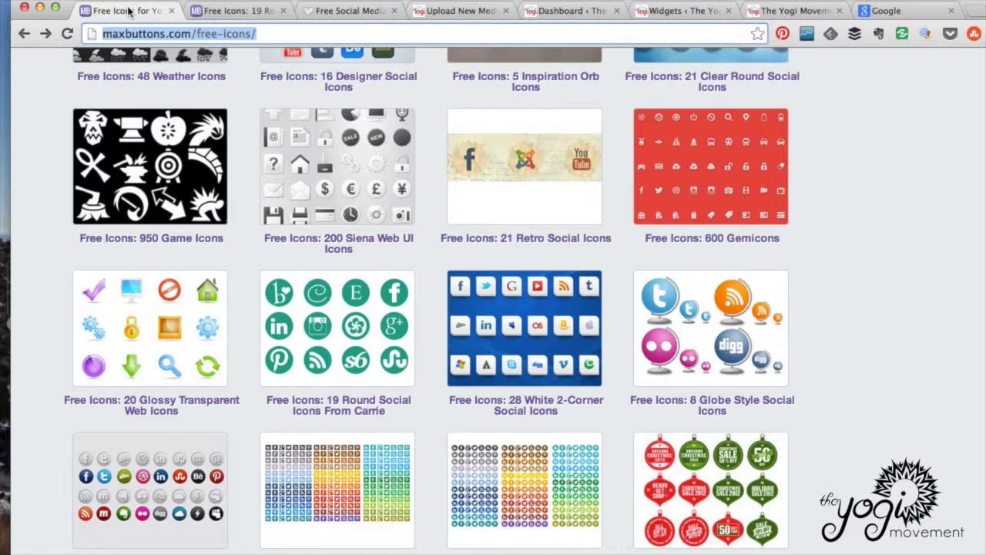
- Search Google for "free social media icons" and show the image results
{"action": "left_click", "coordinate": [888, 11]}
{"action": "type", "text": "fr"}
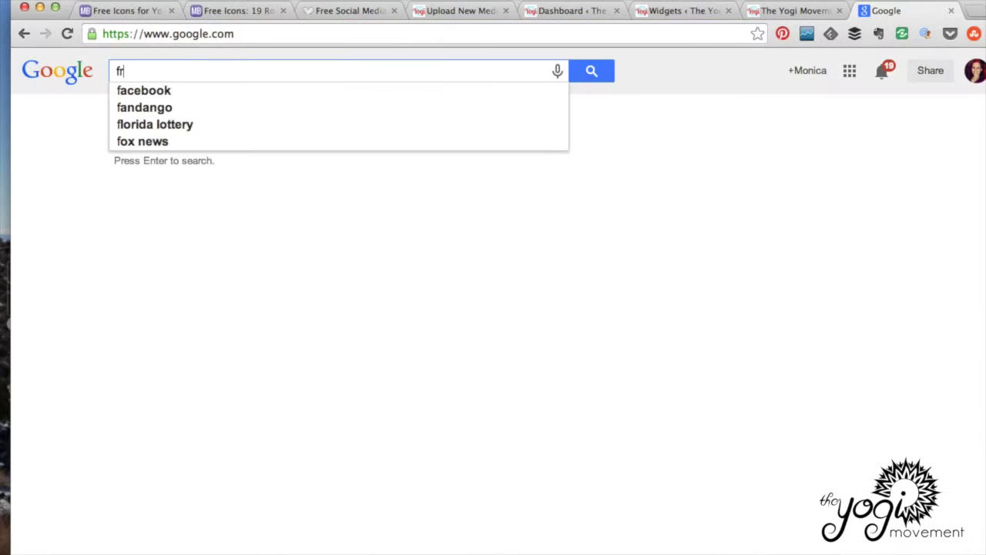
{"action": "type", "text": "ee social med"}
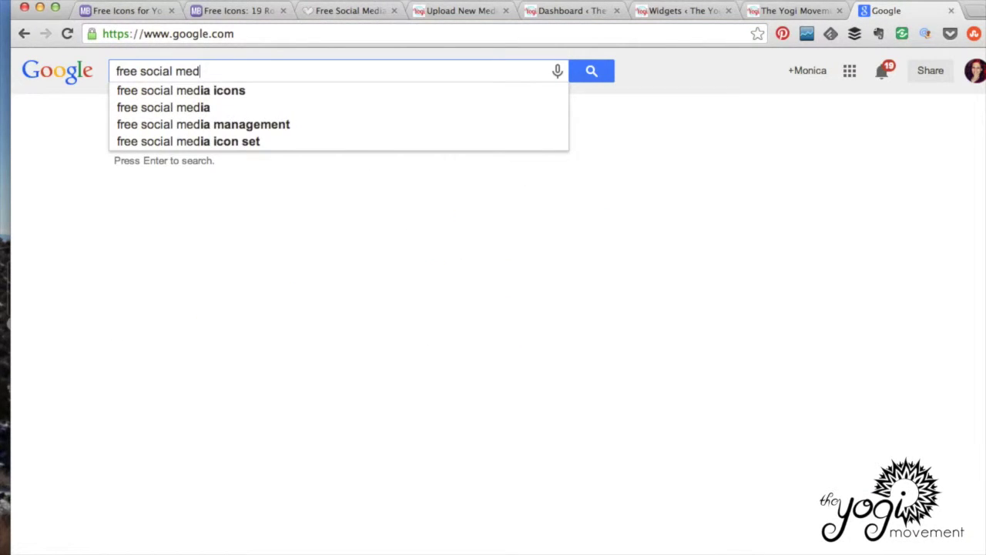
{"action": "key", "text": "Down"}
{"action": "key", "text": "Return"}
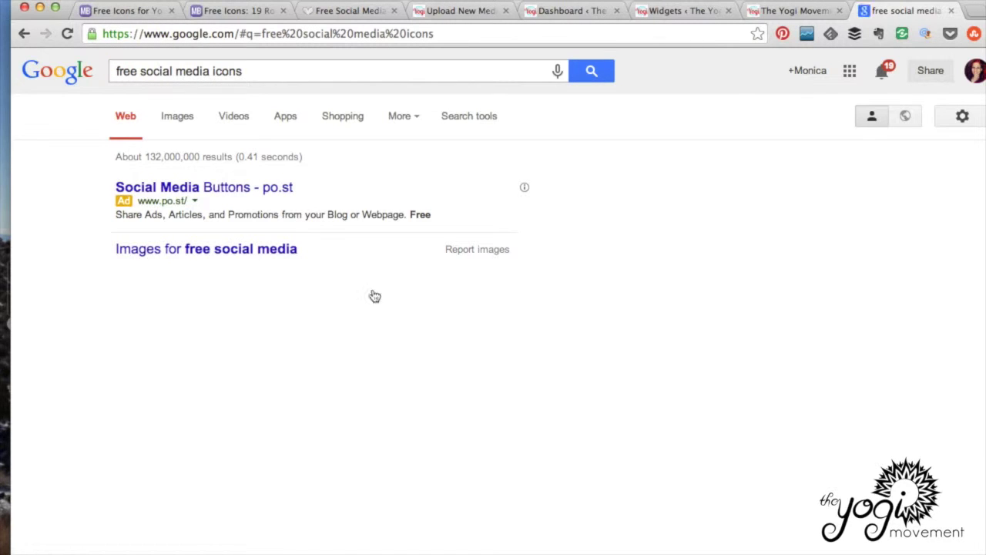
{"action": "left_click", "coordinate": [176, 116]}
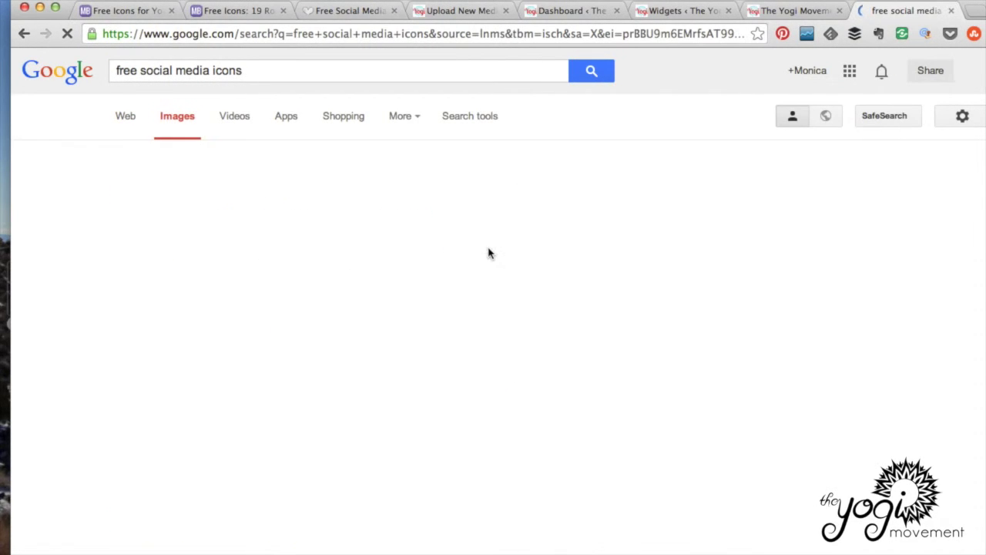
- Look through the image results for free social media icon sets and close the Google page
{"action": "scroll", "coordinate": [572, 378], "scroll_direction": "down", "scroll_amount": 5}
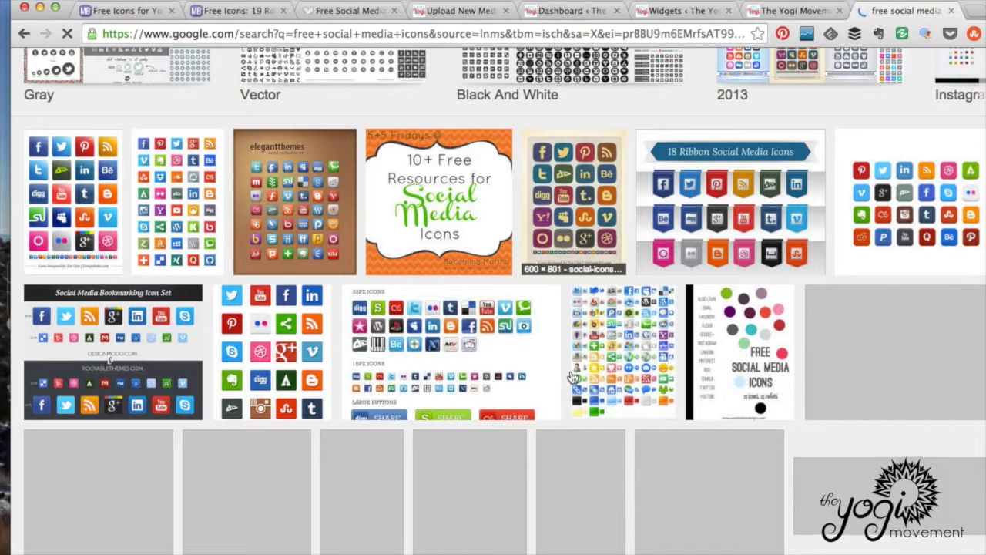
{"action": "scroll", "coordinate": [572, 377], "scroll_direction": "down", "scroll_amount": 3}
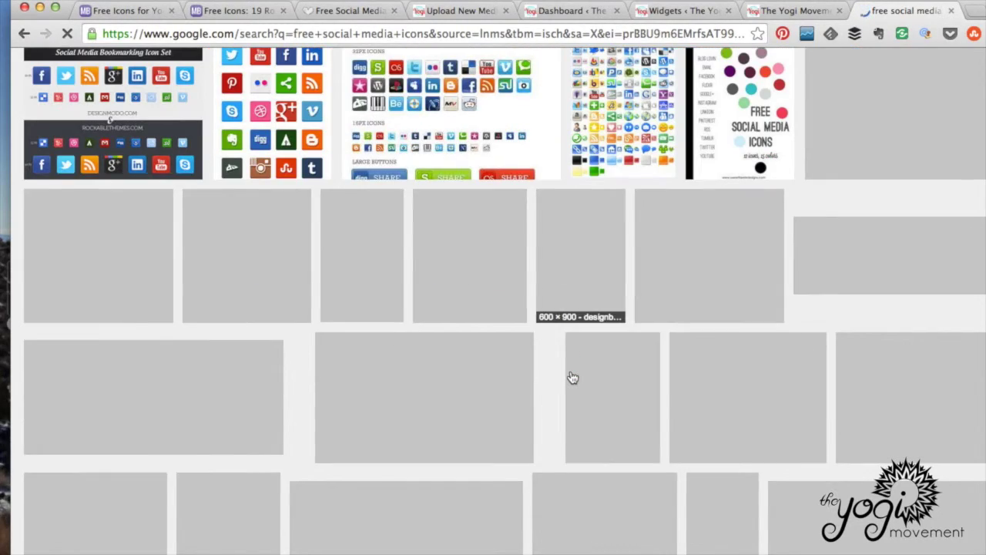
{"action": "scroll", "coordinate": [573, 378], "scroll_direction": "up", "scroll_amount": 2}
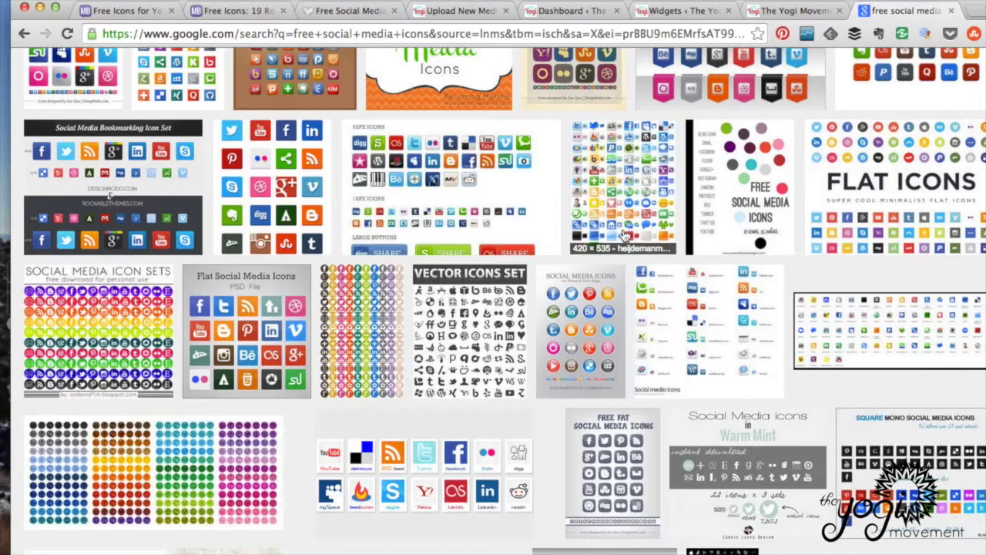
{"action": "scroll", "coordinate": [625, 235], "scroll_direction": "up", "scroll_amount": 5}
{"action": "scroll", "coordinate": [805, 277], "scroll_direction": "down", "scroll_amount": 6}
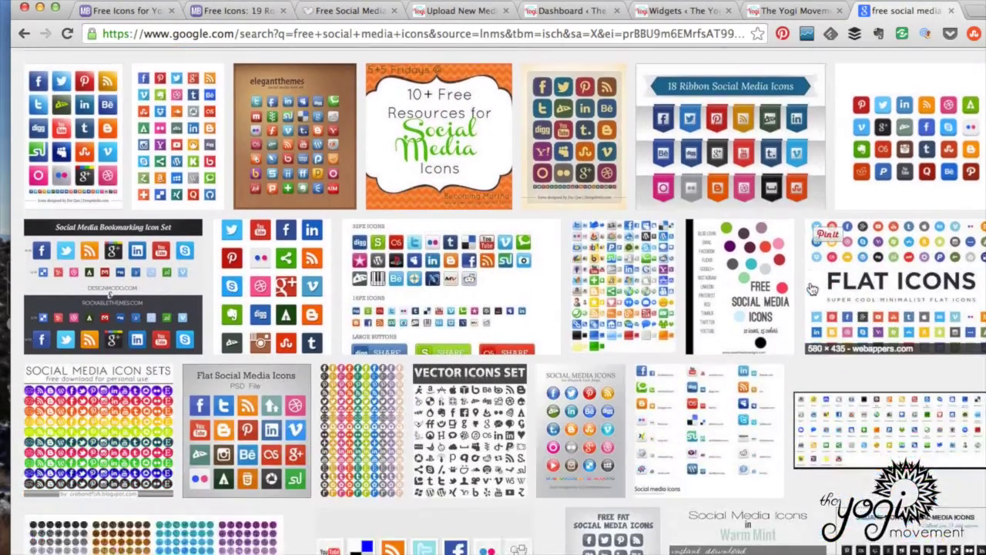
{"action": "scroll", "coordinate": [810, 288], "scroll_direction": "down", "scroll_amount": 4}
{"action": "scroll", "coordinate": [810, 288], "scroll_direction": "up", "scroll_amount": 8}
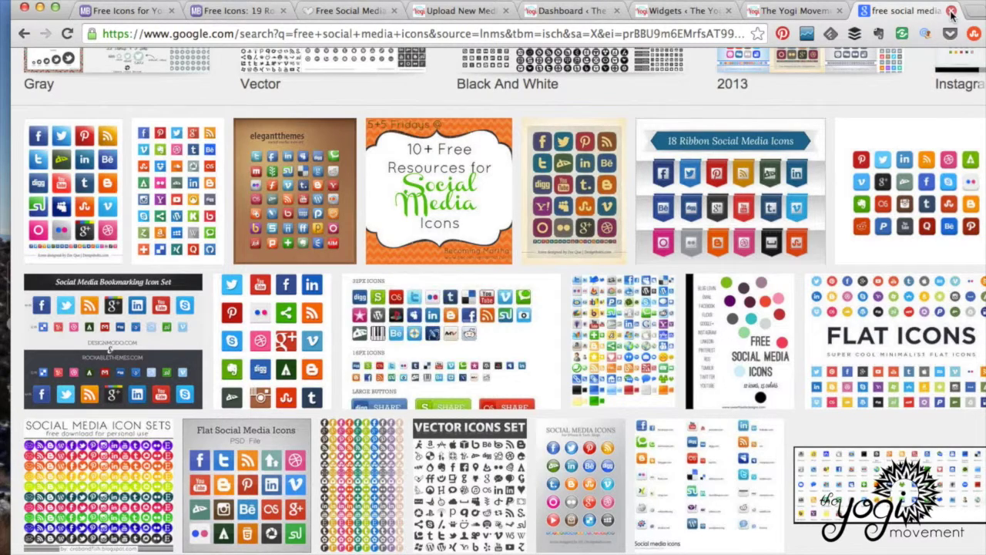
{"action": "left_click", "coordinate": [952, 11]}
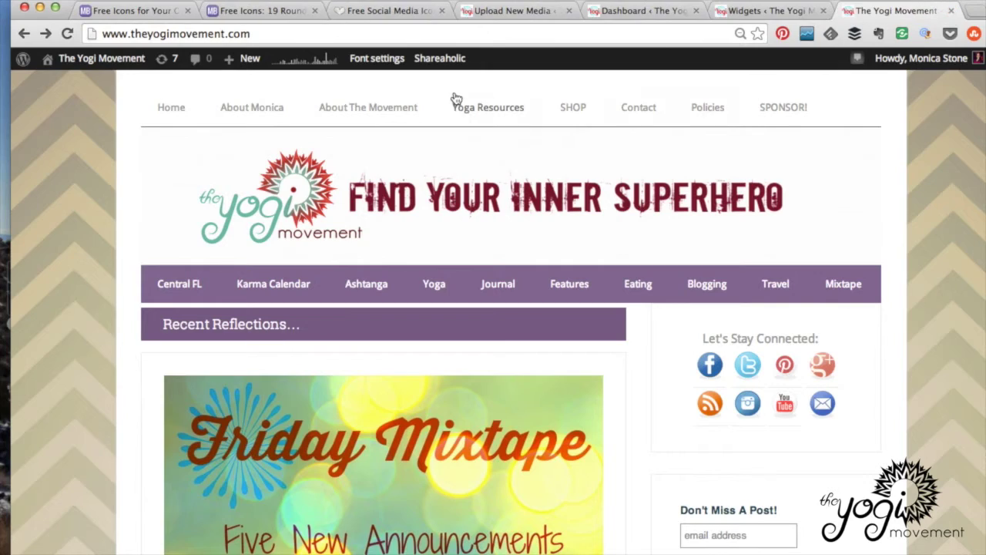
- Revisit the 19 Round Social Icons page and bring up the start of the carrieloves.com Free Social Media Icons post
{"action": "left_click", "coordinate": [154, 11]}
{"action": "left_click", "coordinate": [255, 10]}
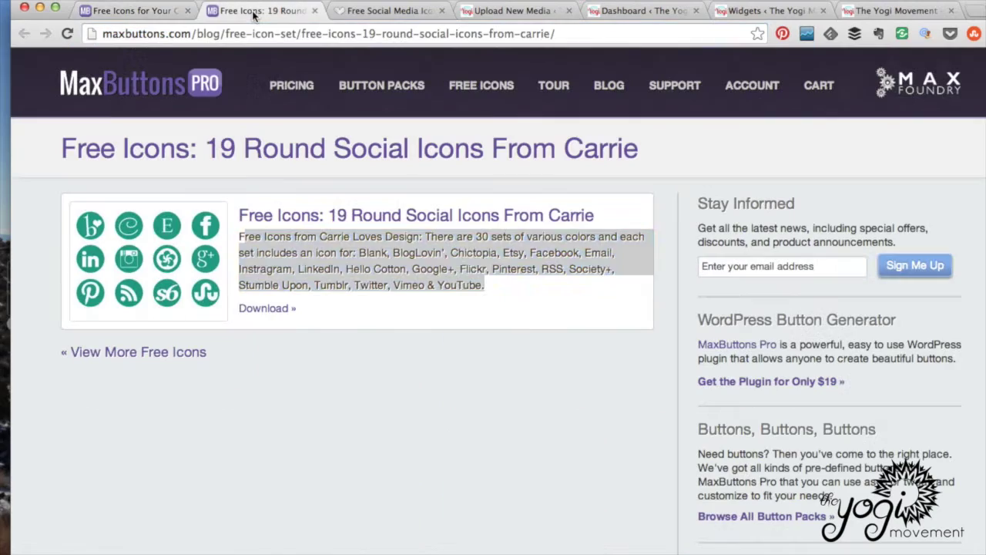
{"action": "left_click", "coordinate": [385, 11]}
{"action": "scroll", "coordinate": [383, 261], "scroll_direction": "up", "scroll_amount": 15}
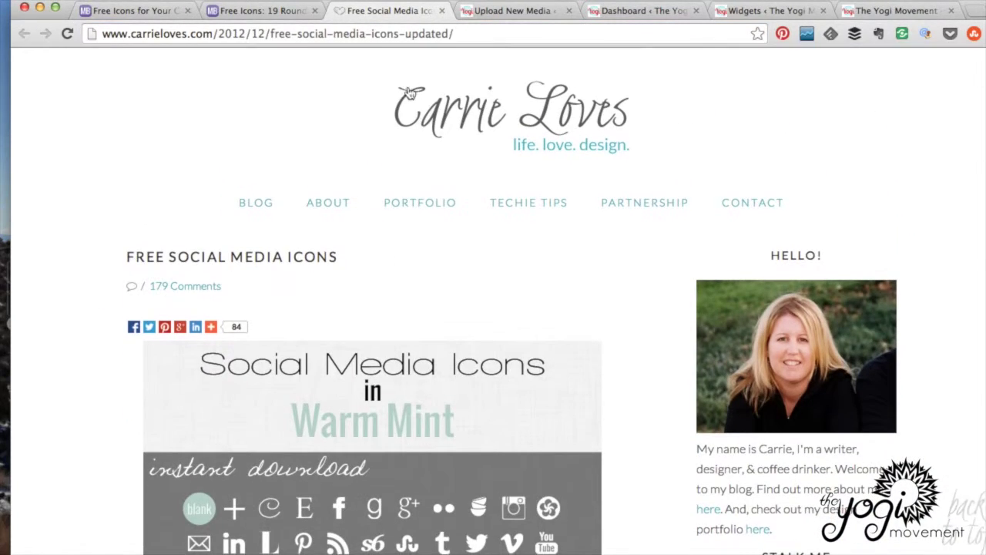
{"action": "mouse_move", "coordinate": [595, 302]}
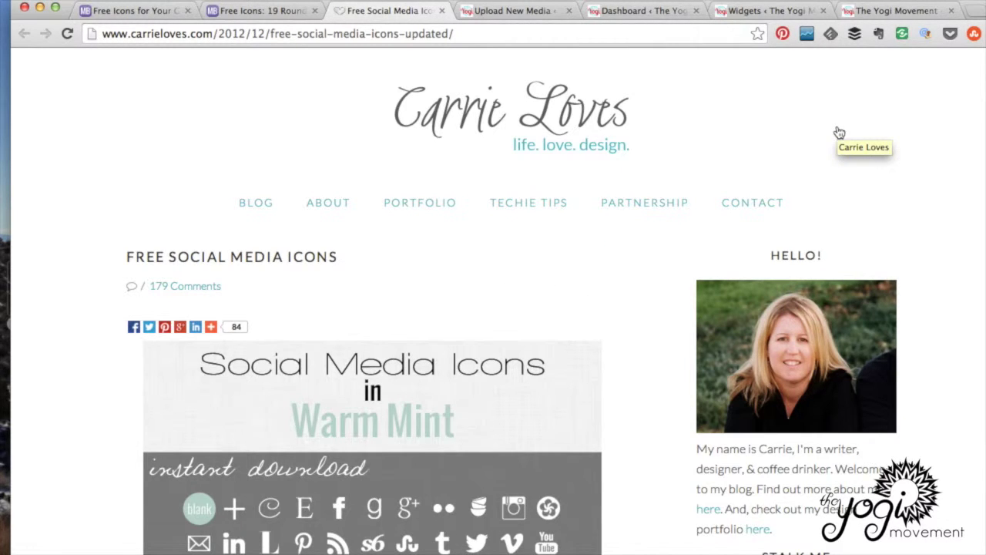
- Examine the icon set contents, the list of downloadable colors and the download instructions in the carrieloves.com post
{"action": "scroll", "coordinate": [655, 383], "scroll_direction": "down", "scroll_amount": 6}
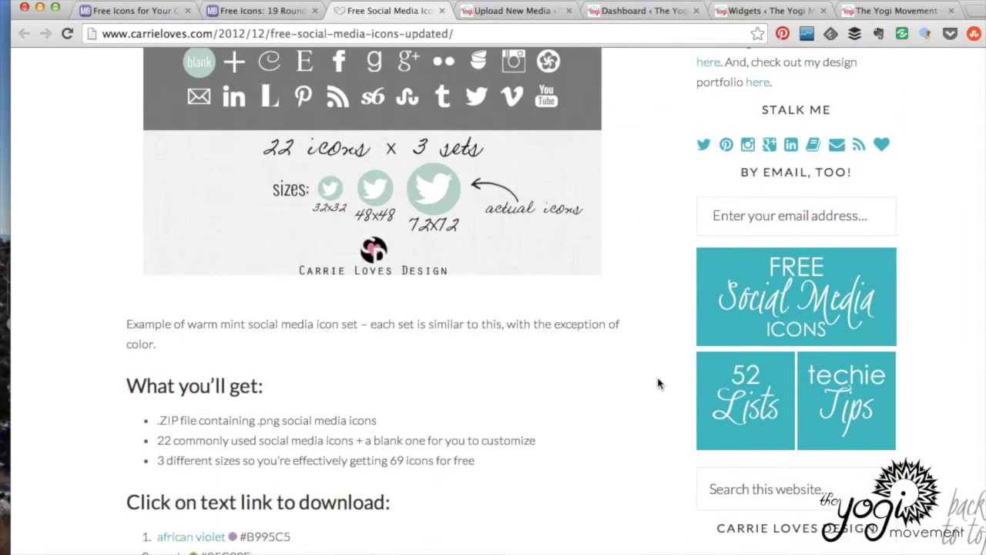
{"action": "scroll", "coordinate": [610, 424], "scroll_direction": "down", "scroll_amount": 3}
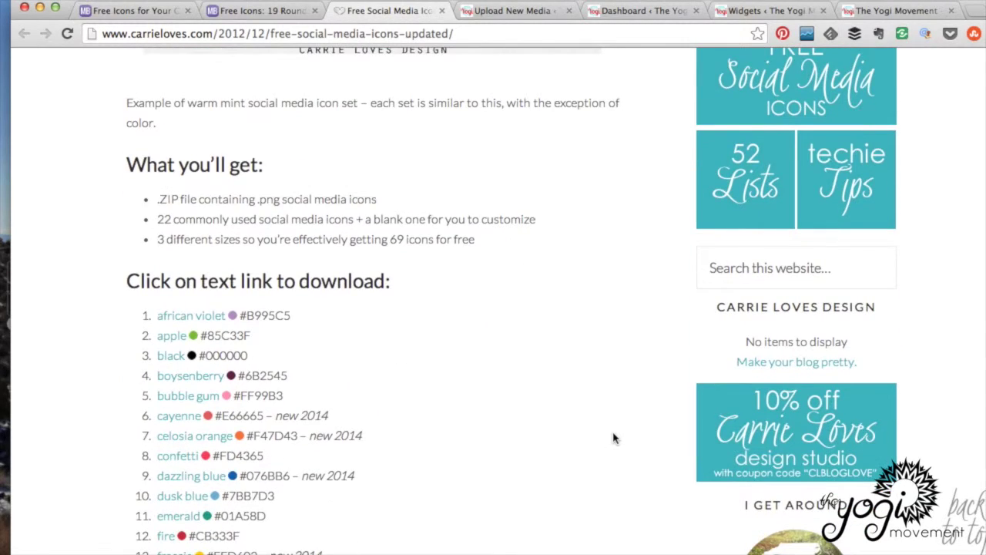
{"action": "scroll", "coordinate": [393, 397], "scroll_direction": "down", "scroll_amount": 11}
{"action": "scroll", "coordinate": [392, 396], "scroll_direction": "up", "scroll_amount": 2}
{"action": "scroll", "coordinate": [392, 397], "scroll_direction": "down", "scroll_amount": 2}
{"action": "scroll", "coordinate": [392, 397], "scroll_direction": "up", "scroll_amount": 1}
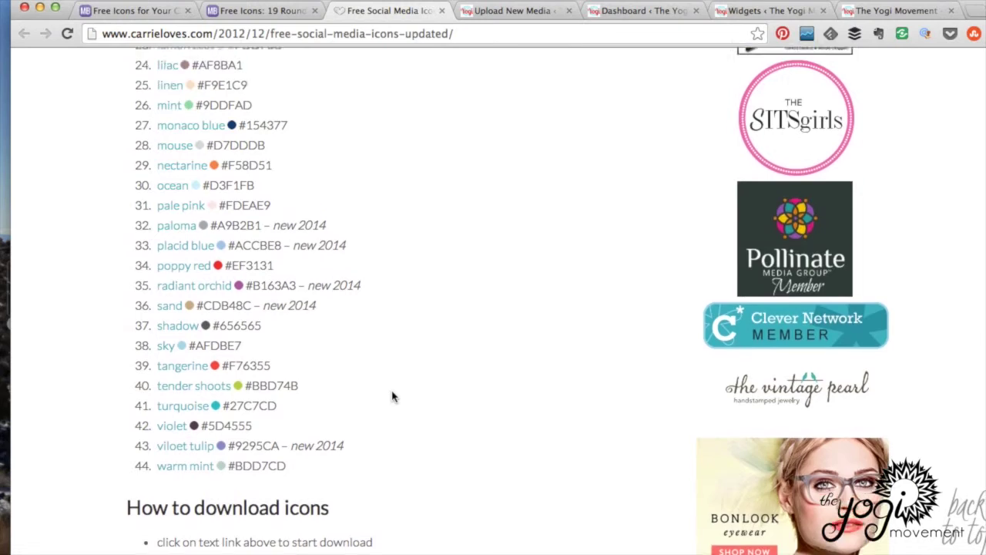
{"action": "scroll", "coordinate": [392, 397], "scroll_direction": "up", "scroll_amount": 6}
{"action": "scroll", "coordinate": [392, 397], "scroll_direction": "down", "scroll_amount": 2}
{"action": "scroll", "coordinate": [392, 397], "scroll_direction": "down", "scroll_amount": 4}
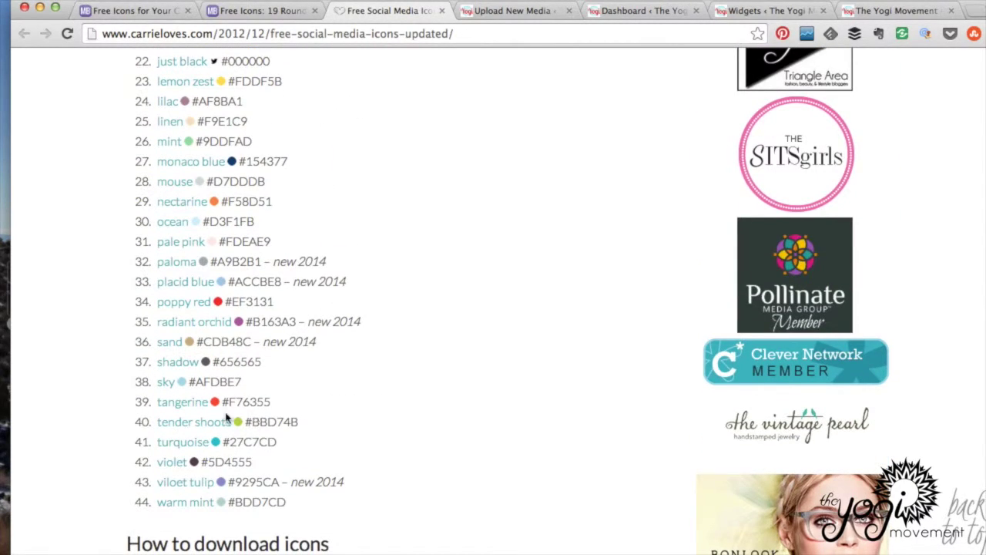
{"action": "scroll", "coordinate": [297, 409], "scroll_direction": "down", "scroll_amount": 2}
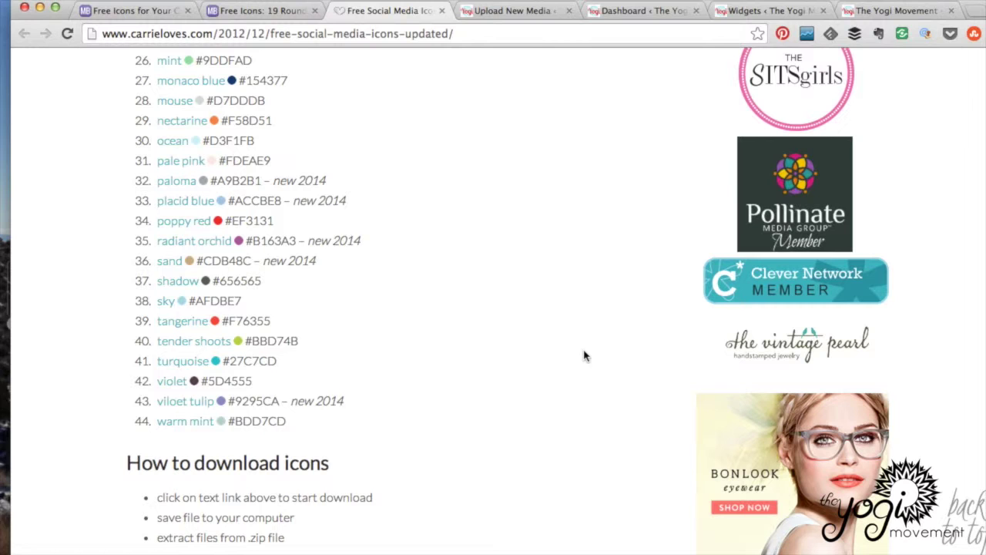
- Rearrange the browser and text note windows to uncover the desktop, and open the downloaded tangerine icon folder
{"action": "left_click_drag", "start_coordinate": [442, 6], "coordinate": [525, 19]}
{"action": "left_click", "coordinate": [88, 75]}
{"action": "left_click_drag", "start_coordinate": [88, 75], "coordinate": [202, 52]}
{"action": "left_click", "coordinate": [34, 303]}
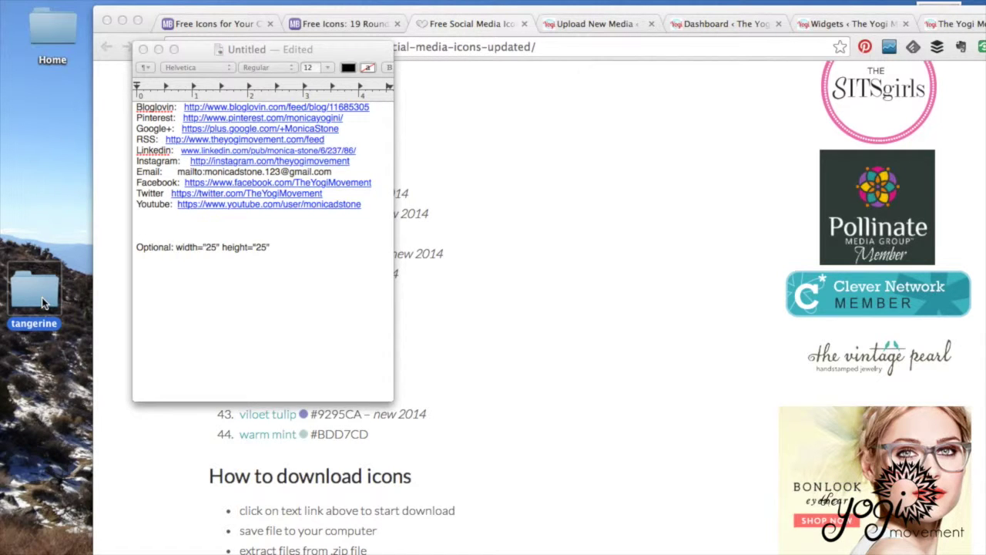
{"action": "double_click", "coordinate": [44, 302]}
{"action": "left_click_drag", "start_coordinate": [551, 68], "coordinate": [332, 82]}
- Check the 32px, 48px and 72px size folders, open the 32px folder and review its PNG icons
{"action": "left_click", "coordinate": [225, 165]}
{"action": "left_click", "coordinate": [317, 152]}
{"action": "left_click", "coordinate": [431, 158]}
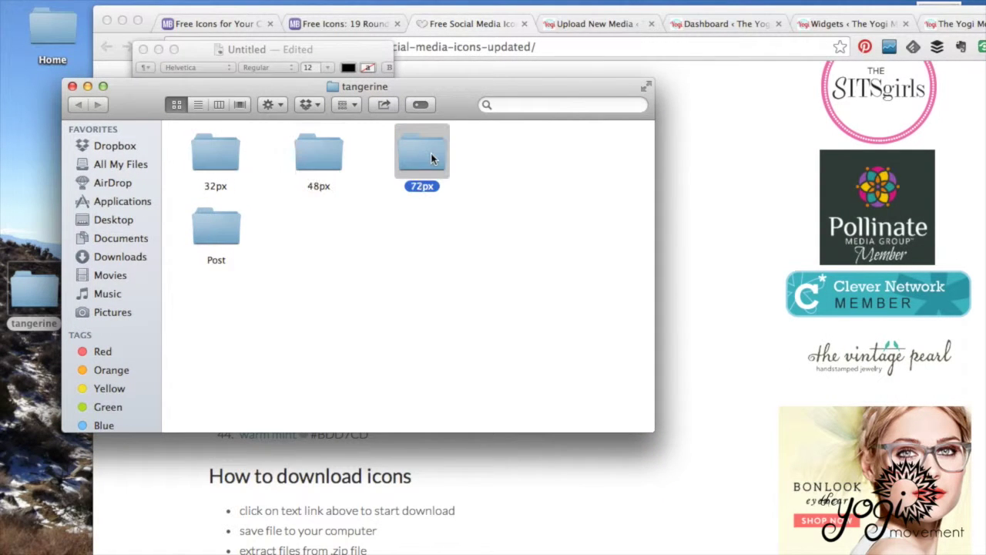
{"action": "left_click", "coordinate": [228, 166]}
{"action": "double_click", "coordinate": [228, 166]}
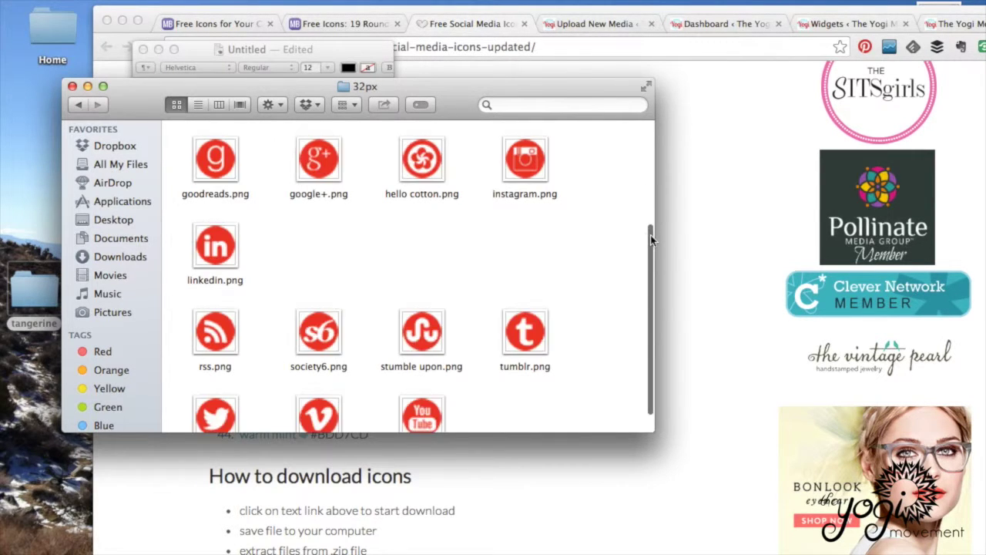
{"action": "scroll", "coordinate": [650, 235], "scroll_direction": "up", "scroll_amount": 5}
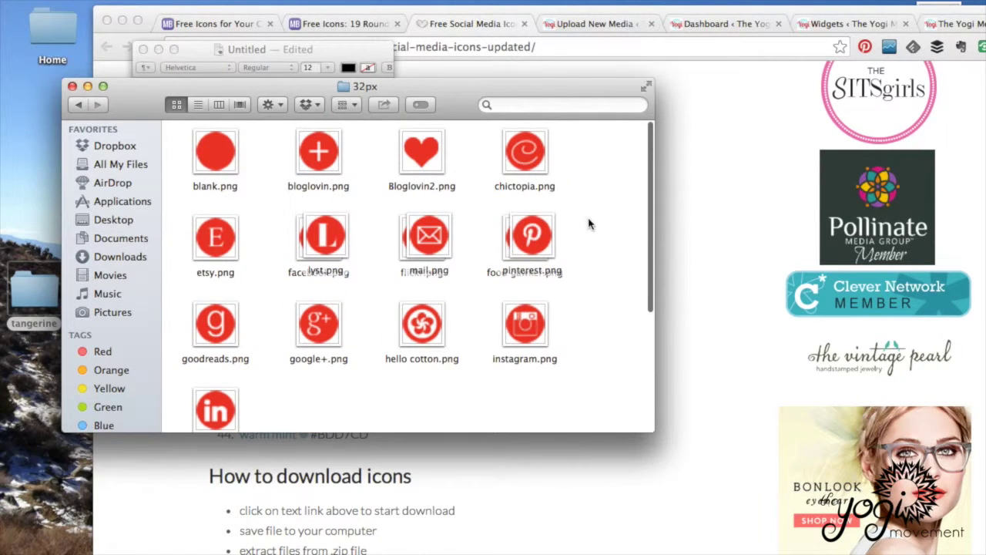
- Move the overlapping pinterest, mail and lyst icons apart in the 32px folder and minimize the folder window
{"action": "key", "text": "p"}
{"action": "left_click_drag", "start_coordinate": [587, 236], "coordinate": [595, 231]}
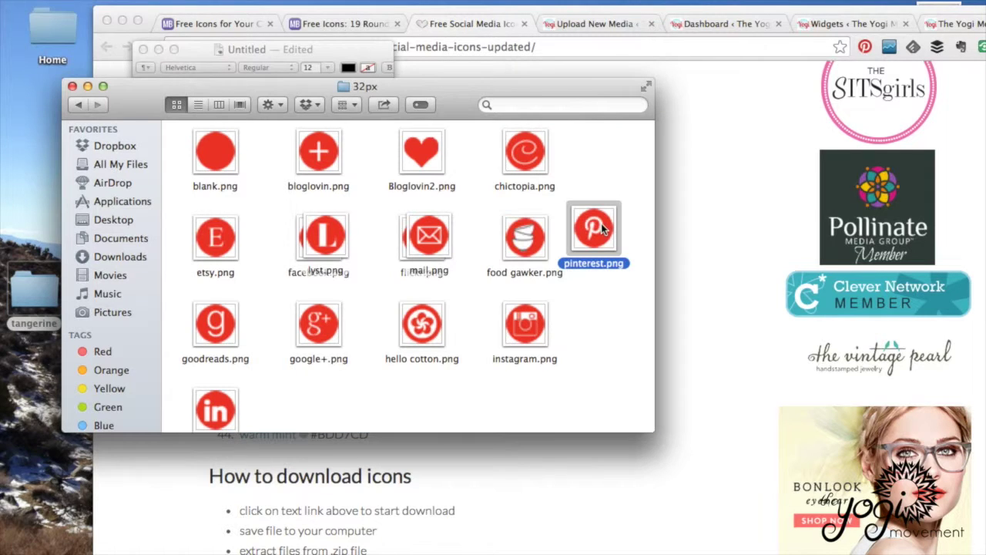
{"action": "left_click_drag", "start_coordinate": [432, 258], "coordinate": [604, 339]}
{"action": "left_click_drag", "start_coordinate": [325, 237], "coordinate": [382, 392]}
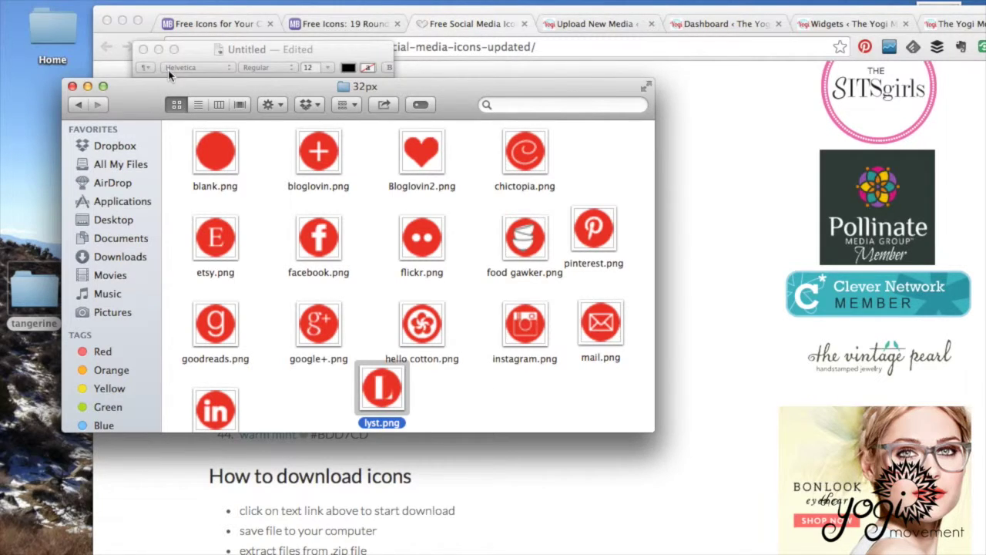
{"action": "left_click", "coordinate": [88, 86]}
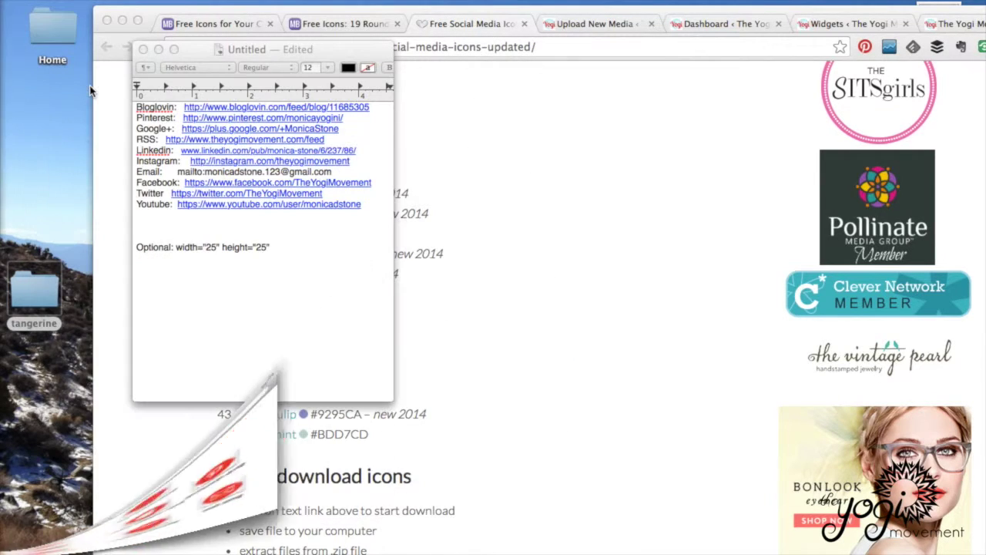
- Review the uploaded icons on the Upload New Media page and check the Media options on the Dashboard
{"action": "left_click", "coordinate": [690, 14]}
{"action": "left_click", "coordinate": [601, 23]}
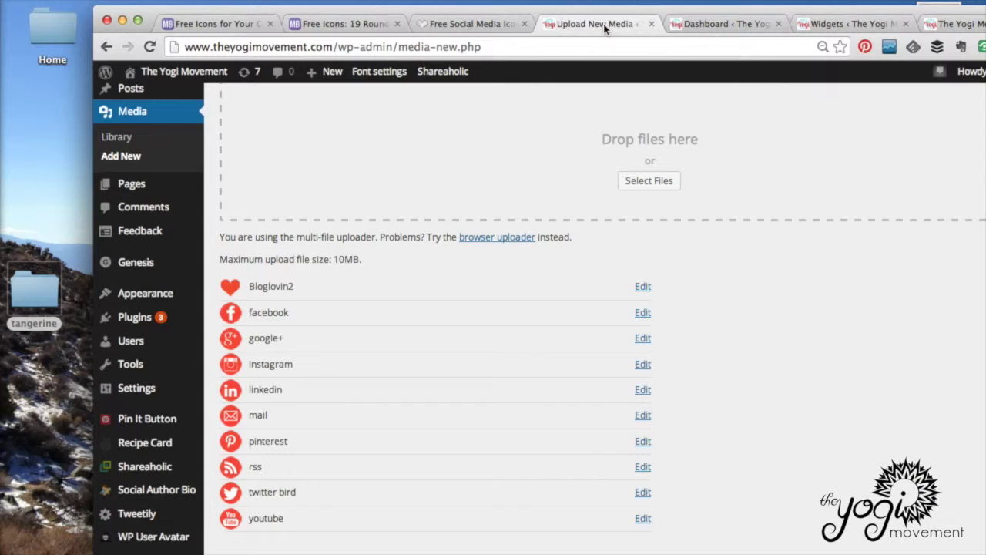
{"action": "left_click", "coordinate": [683, 26]}
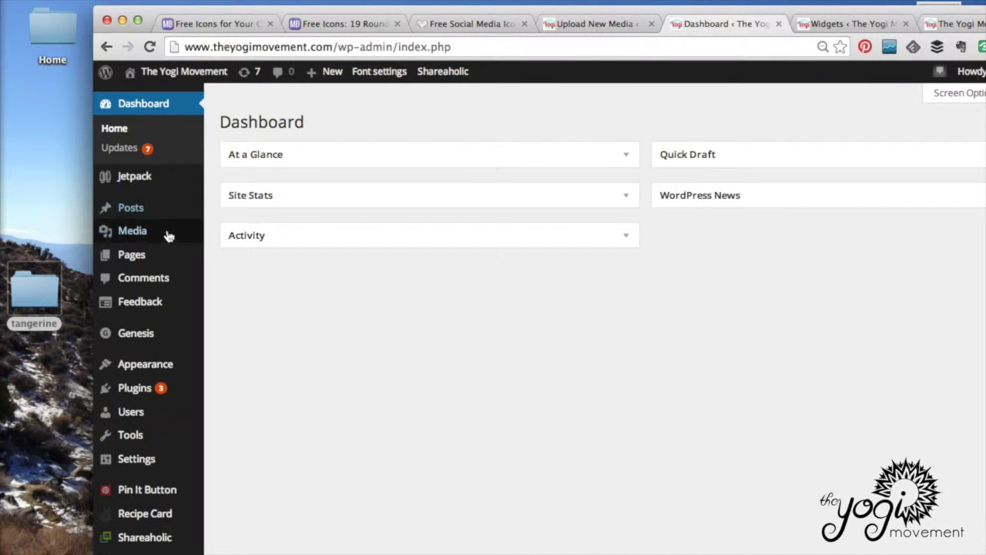
{"action": "mouse_move", "coordinate": [146, 231]}
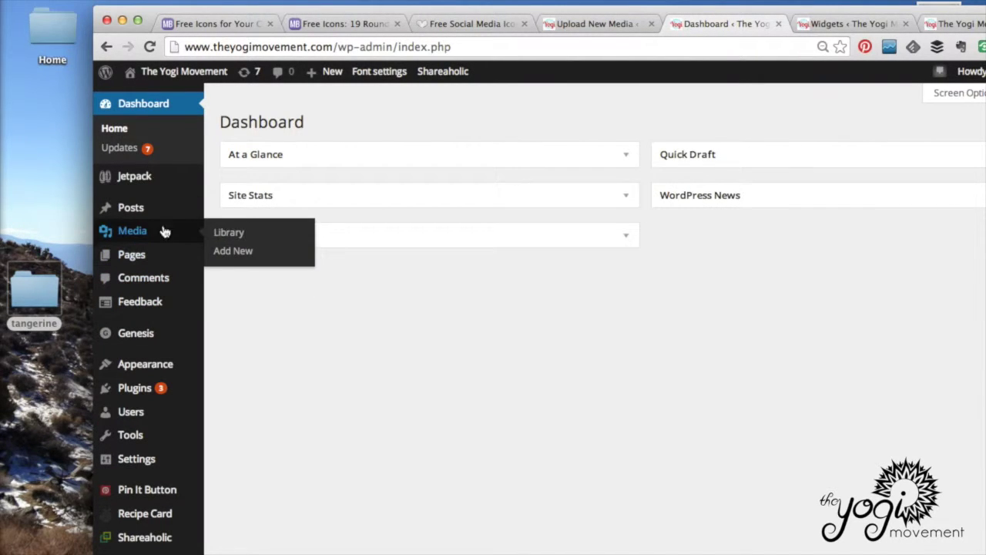
{"action": "left_click", "coordinate": [576, 26]}
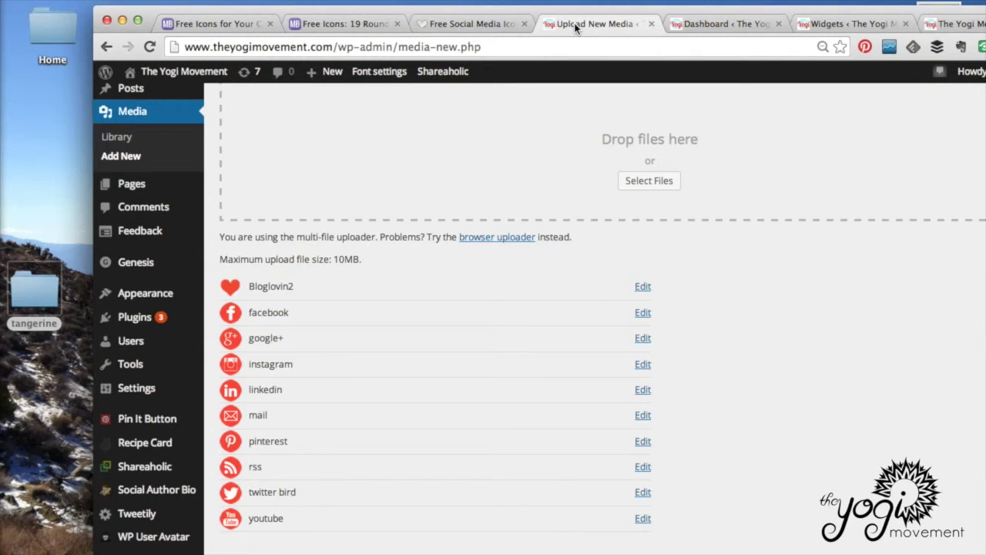
{"action": "scroll", "coordinate": [483, 148], "scroll_direction": "up", "scroll_amount": 3}
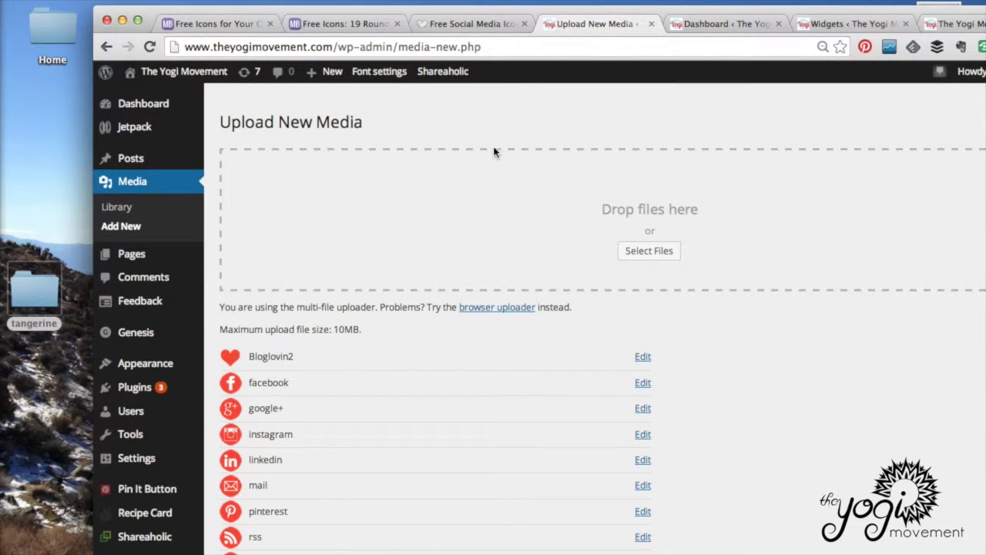
{"action": "scroll", "coordinate": [402, 487], "scroll_direction": "down", "scroll_amount": 3}
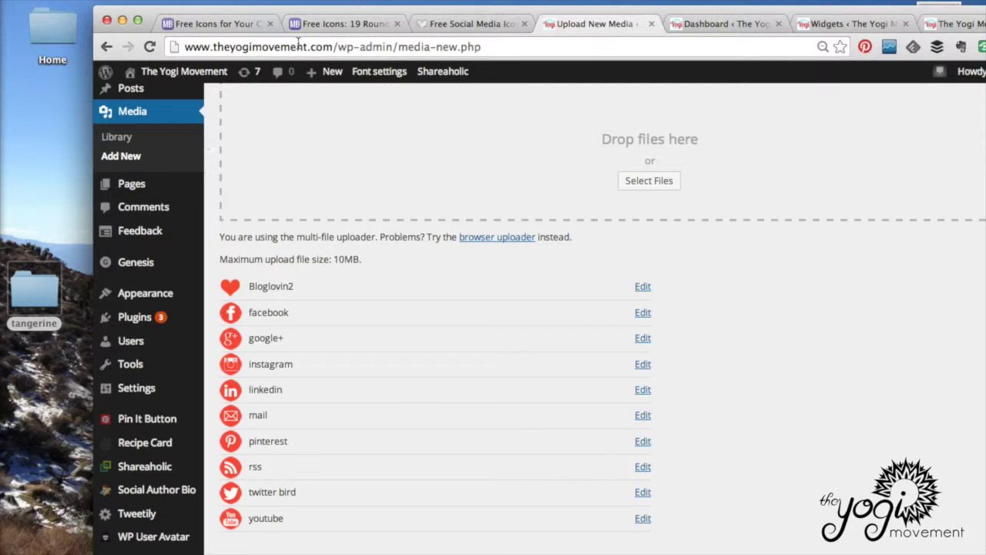
- Place the browser and text note side by side and examine the social profile links and the mailto: prefix
{"action": "left_click_drag", "start_coordinate": [345, 13], "coordinate": [558, 1]}
{"action": "left_click", "coordinate": [333, 46]}
{"action": "left_click_drag", "start_coordinate": [333, 43], "coordinate": [214, 45]}
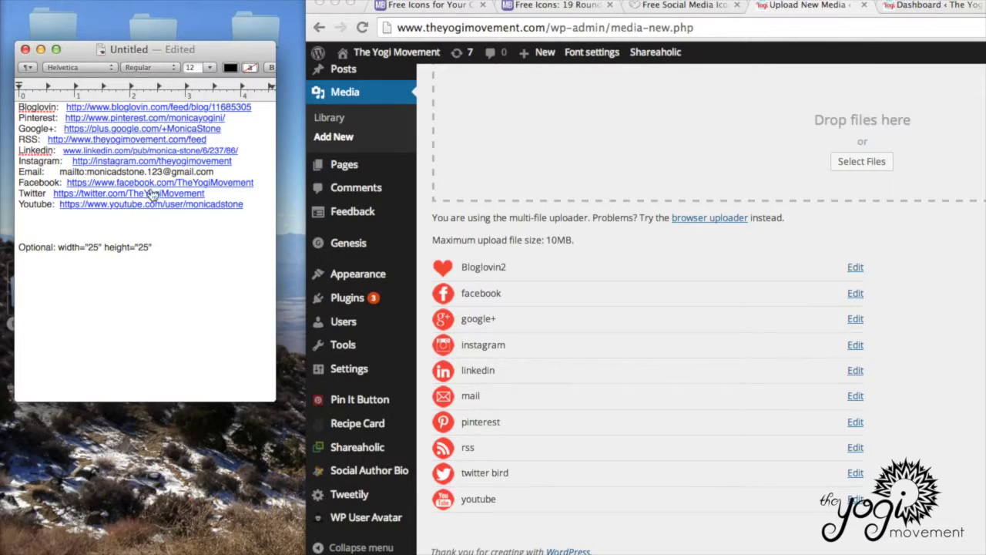
{"action": "left_click_drag", "start_coordinate": [59, 171], "coordinate": [87, 171]}
{"action": "left_click", "coordinate": [152, 263]}
- Move the browser back over the note and view the social icons in the blog home page's sidebar
{"action": "left_click_drag", "start_coordinate": [531, 0], "coordinate": [229, 10]}
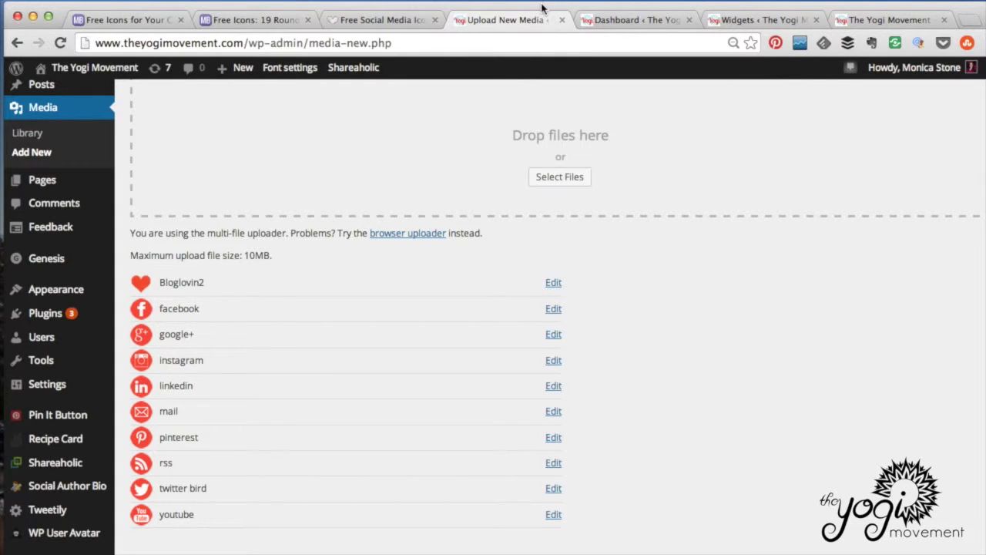
{"action": "left_click_drag", "start_coordinate": [541, 8], "coordinate": [536, 8]}
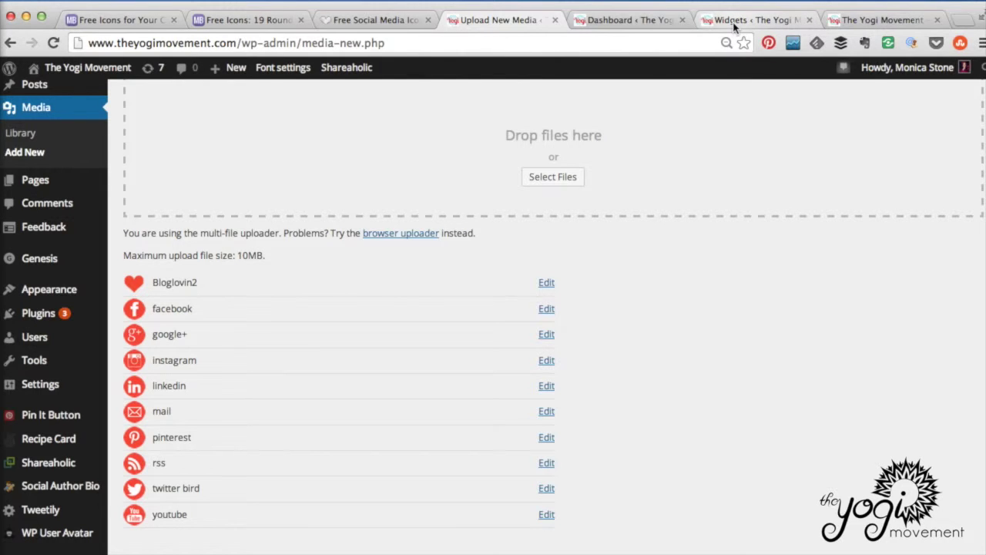
{"action": "left_click", "coordinate": [847, 20]}
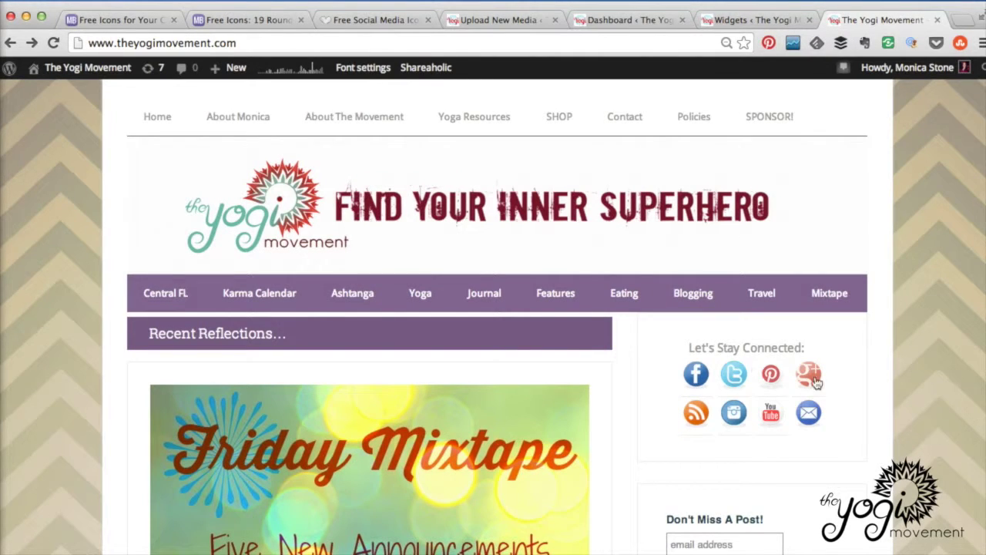
{"action": "left_click", "coordinate": [622, 22]}
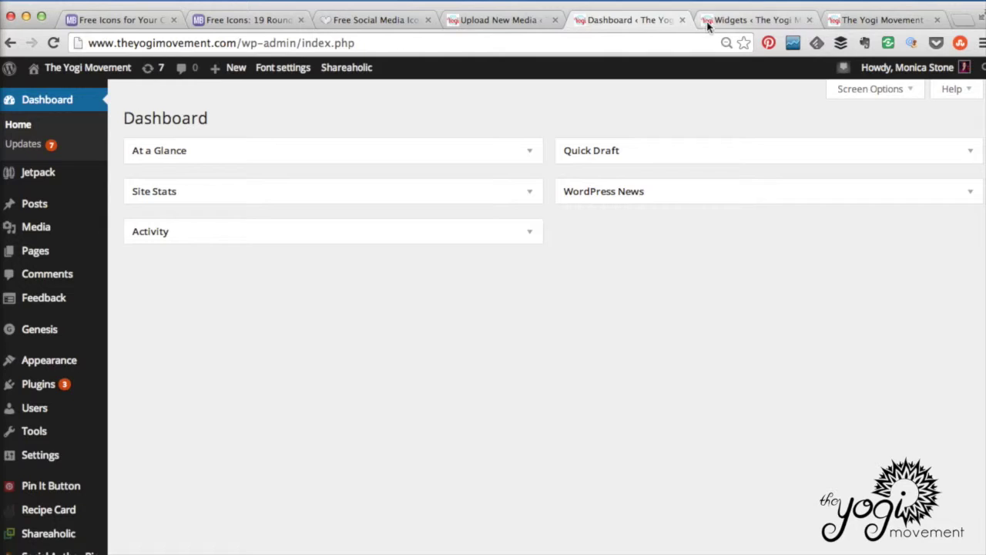
- Examine the link and image code in the "Stalking Is Encouraged..." text widget of the Primary Sidebar
{"action": "left_click", "coordinate": [705, 23]}
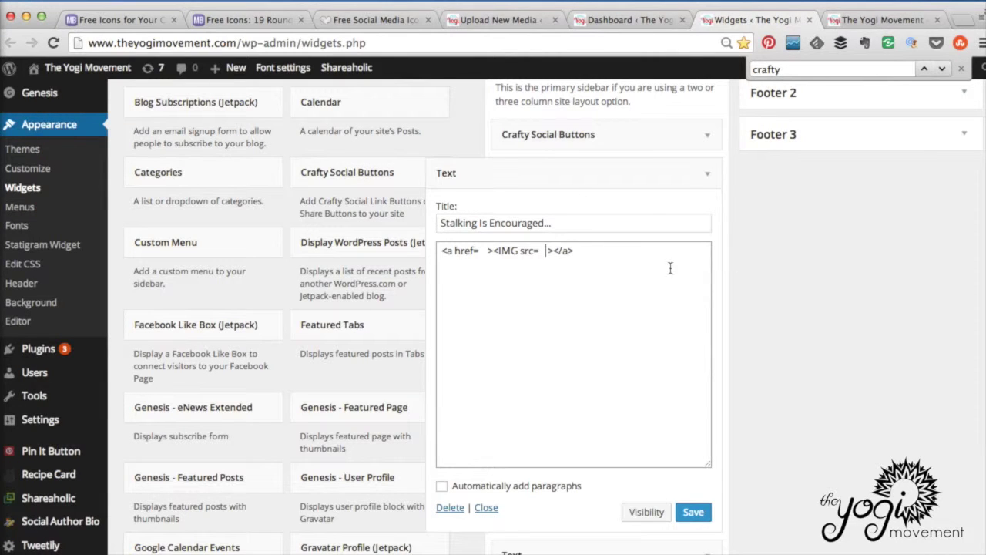
{"action": "scroll", "coordinate": [756, 275], "scroll_direction": "down", "scroll_amount": 2}
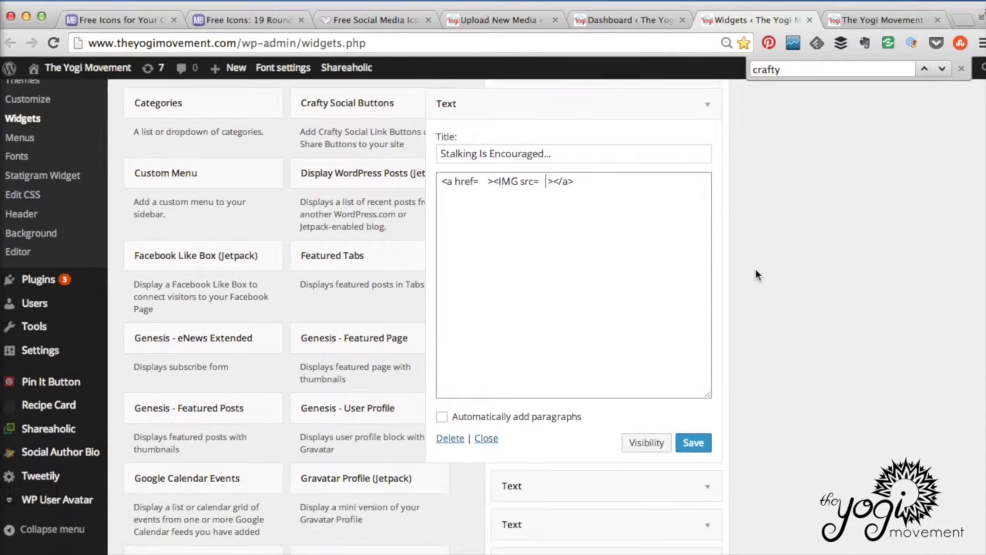
{"action": "scroll", "coordinate": [756, 275], "scroll_direction": "up", "scroll_amount": 1}
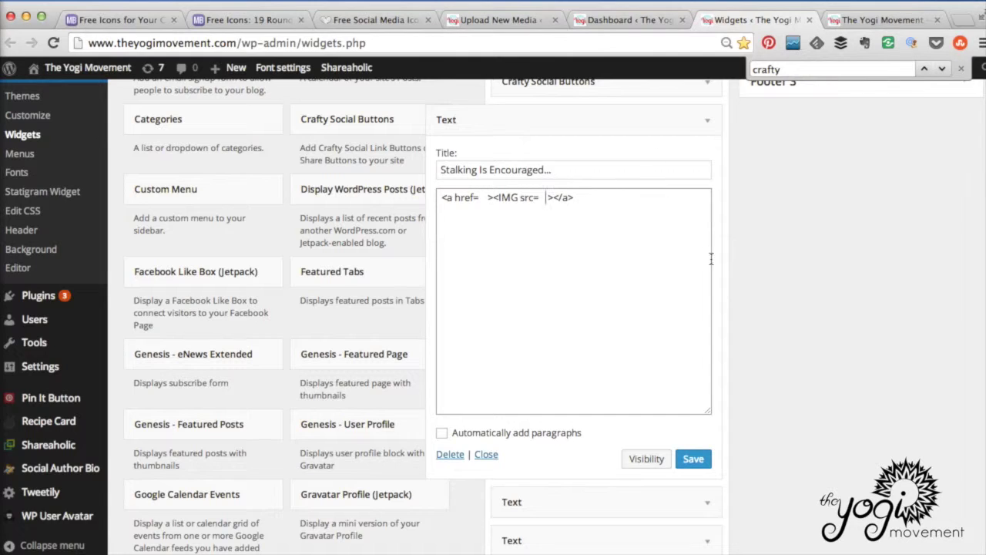
{"action": "scroll", "coordinate": [710, 259], "scroll_direction": "up", "scroll_amount": 3}
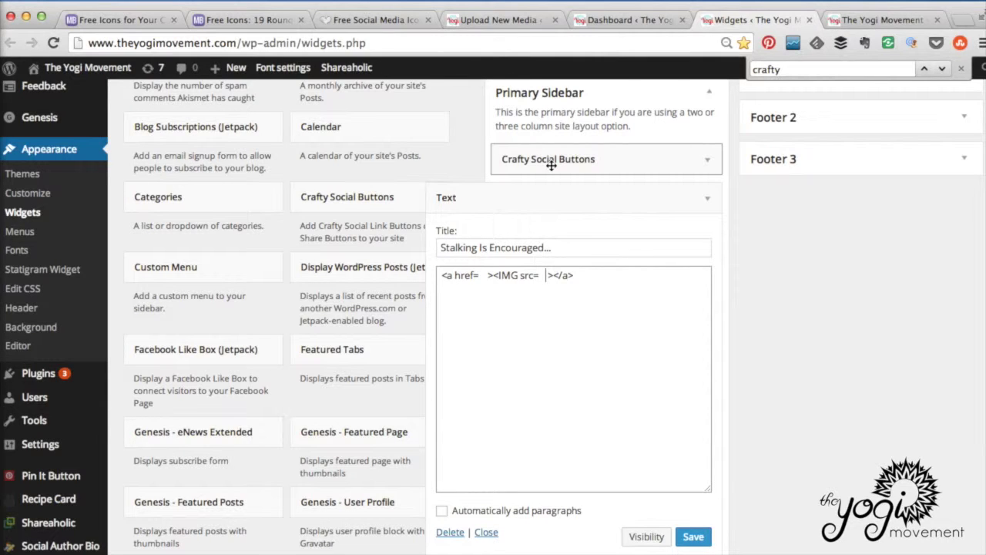
{"action": "left_click", "coordinate": [542, 274]}
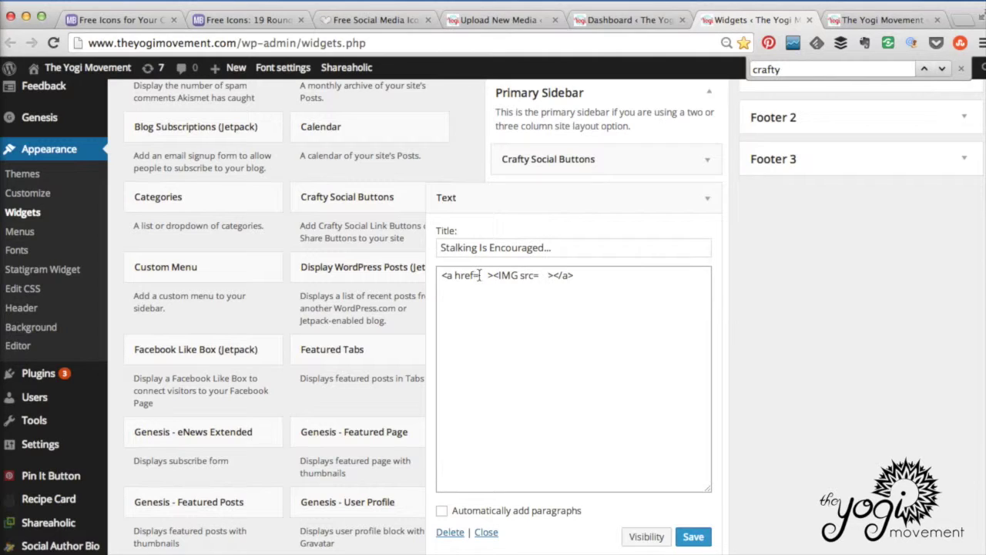
{"action": "left_click_drag", "start_coordinate": [487, 275], "coordinate": [449, 275]}
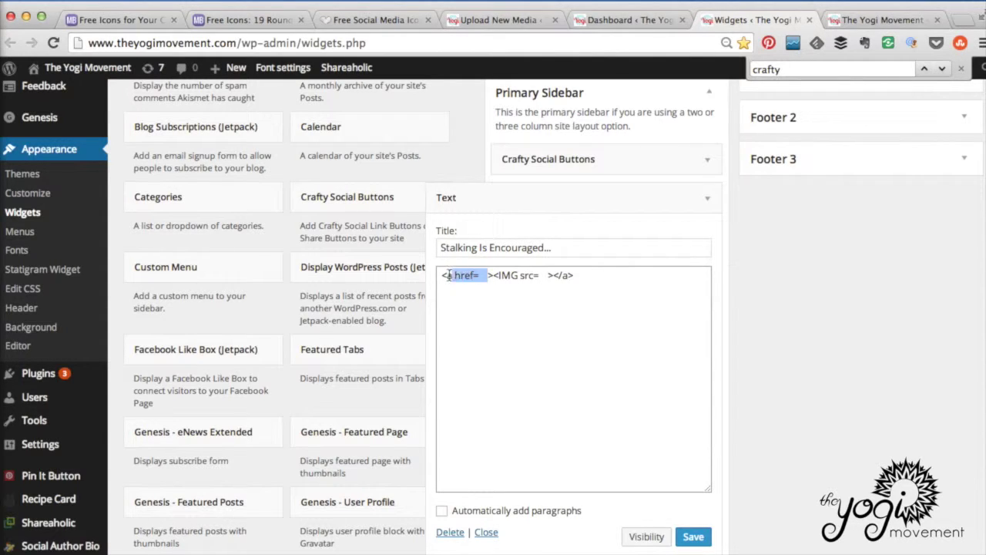
{"action": "left_click", "coordinate": [488, 277]}
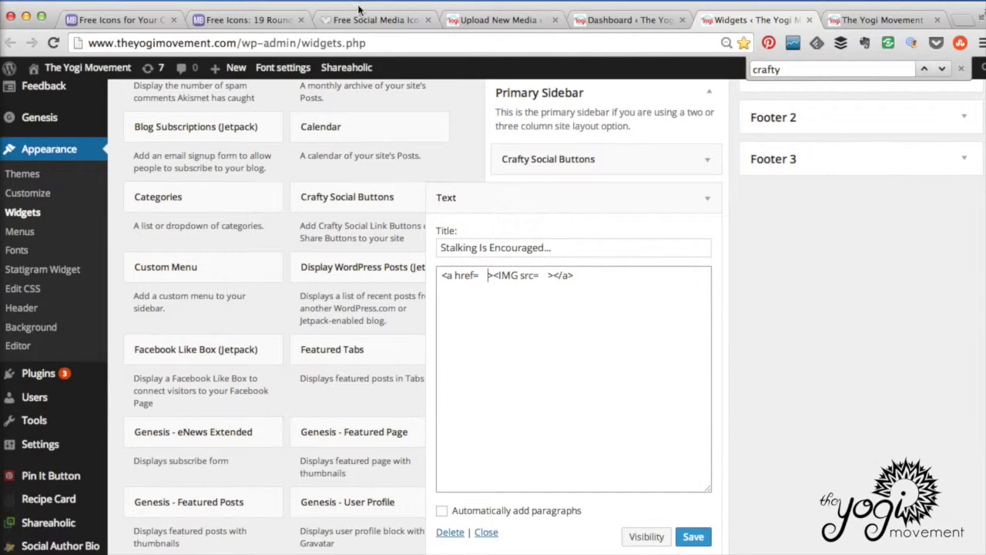
- Uncover the text note beside the browser and copy the Instagram profile link from it
{"action": "left_click_drag", "start_coordinate": [358, 9], "coordinate": [560, 16]}
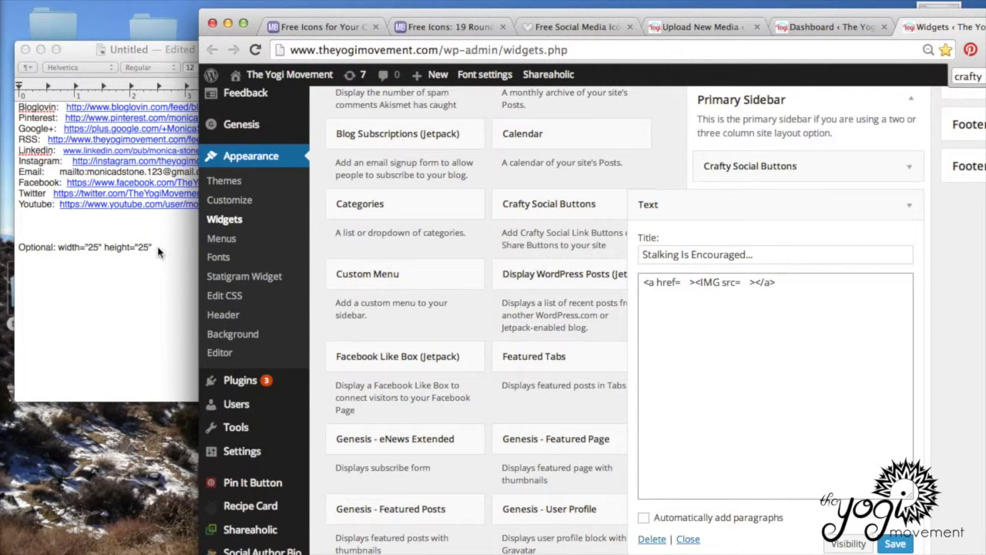
{"action": "left_click", "coordinate": [145, 247]}
{"action": "left_click_drag", "start_coordinate": [232, 161], "coordinate": [74, 163]}
{"action": "key", "text": "super+c"}
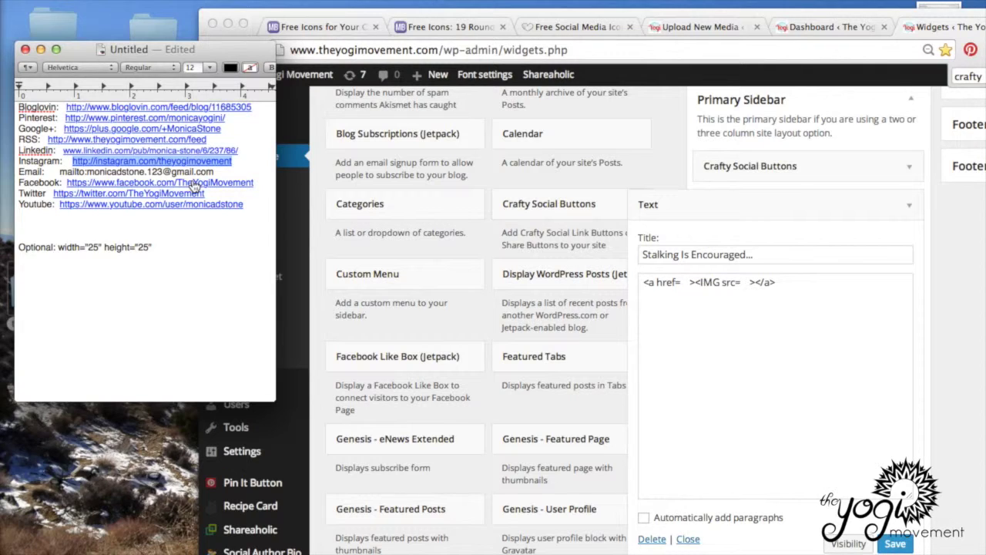
- Insert the copied Instagram link in double quotes as the widget code's href value and remove the extra spaces behind it
{"action": "left_click", "coordinate": [778, 304]}
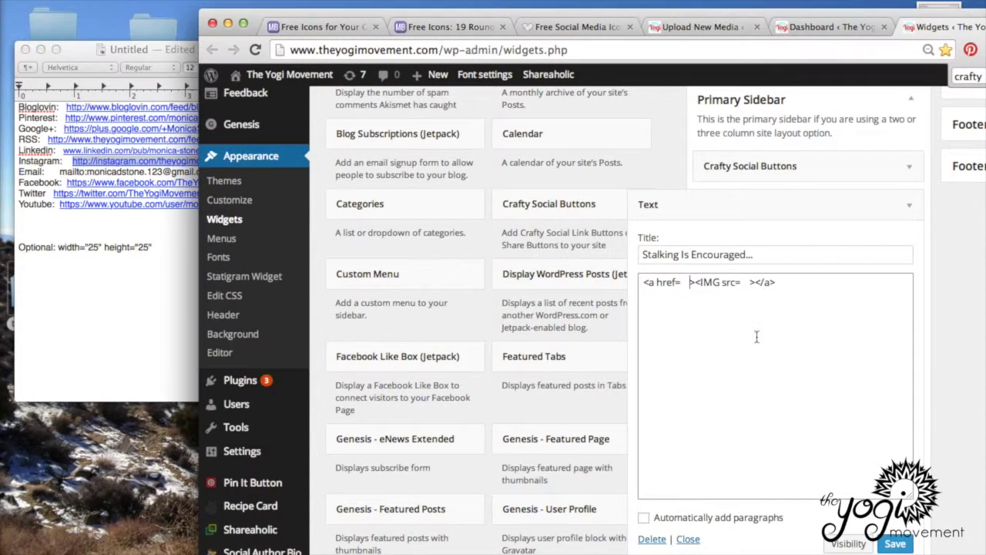
{"action": "left_click", "coordinate": [692, 284]}
{"action": "type", "text": "\""}
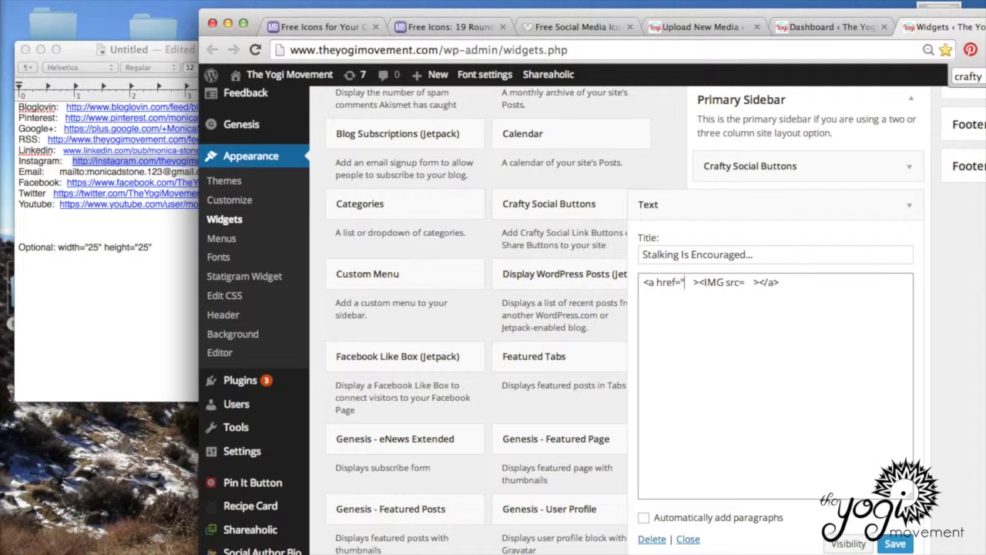
{"action": "key", "text": "super+v"}
{"action": "type", "text": "\""}
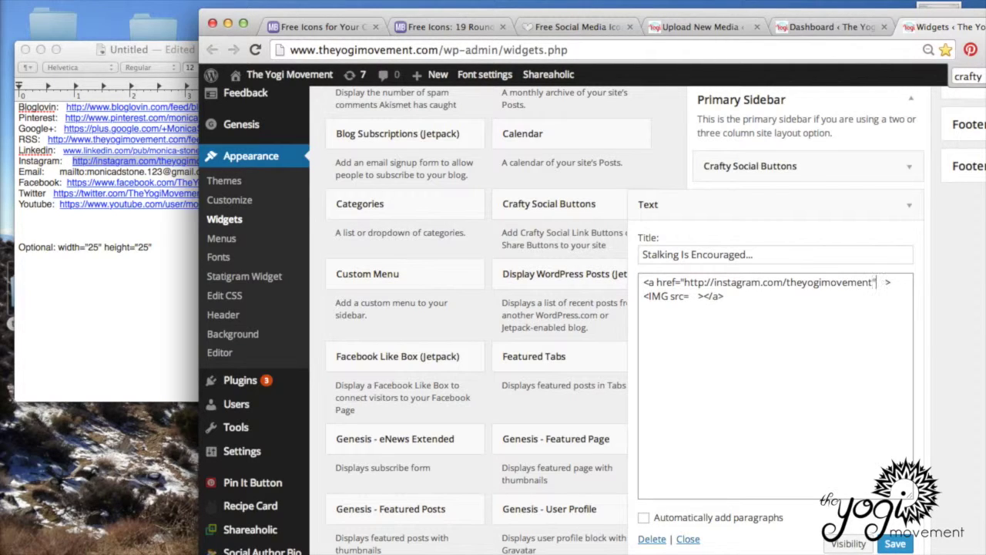
{"action": "left_click", "coordinate": [883, 282]}
{"action": "key", "text": "BackSpace"}
{"action": "key", "text": "BackSpace"}
- Open the uploaded instagram icon's Edit Media page from Upload New Media and copy its File URL
{"action": "left_click", "coordinate": [680, 27]}
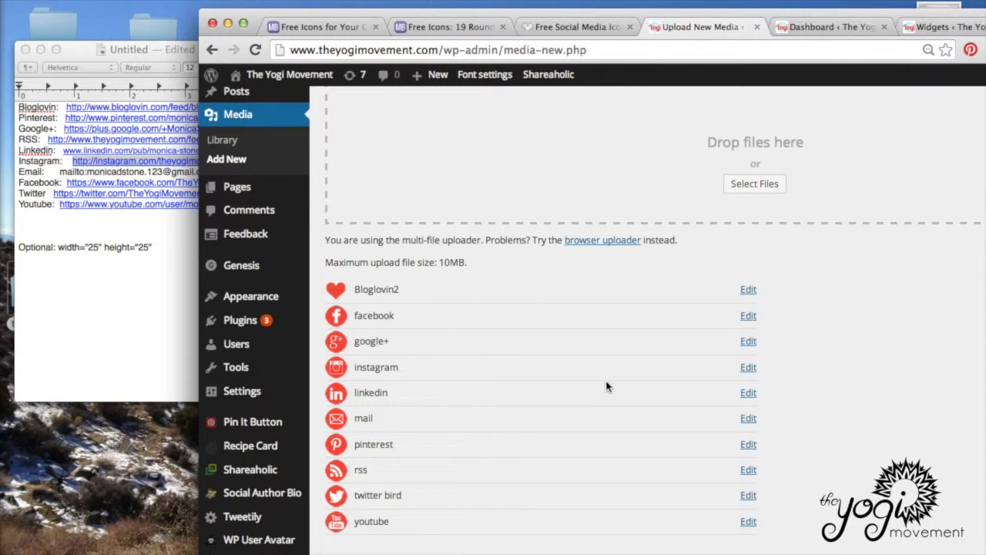
{"action": "left_click", "coordinate": [748, 368]}
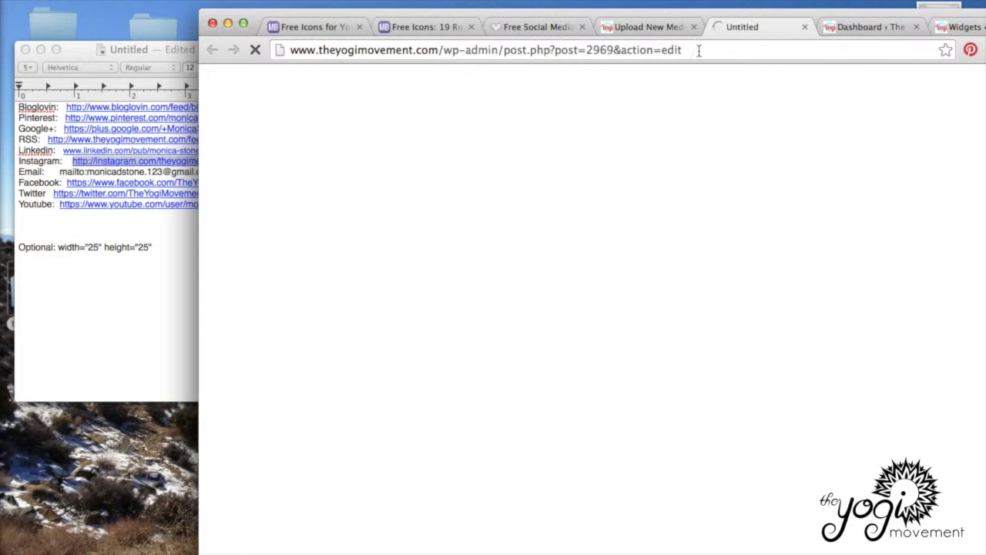
{"action": "double_click", "coordinate": [713, 10]}
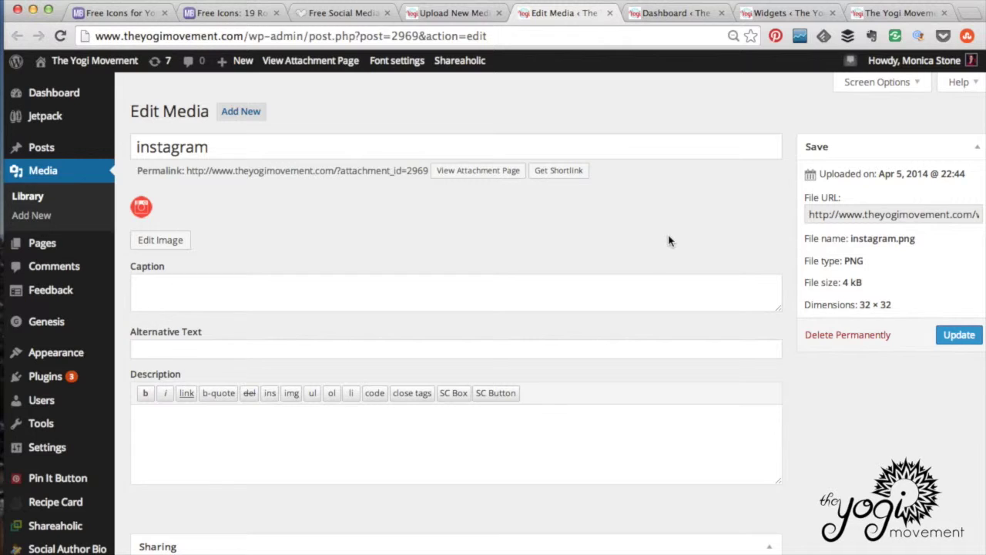
{"action": "left_click_drag", "start_coordinate": [829, 214], "coordinate": [872, 213]}
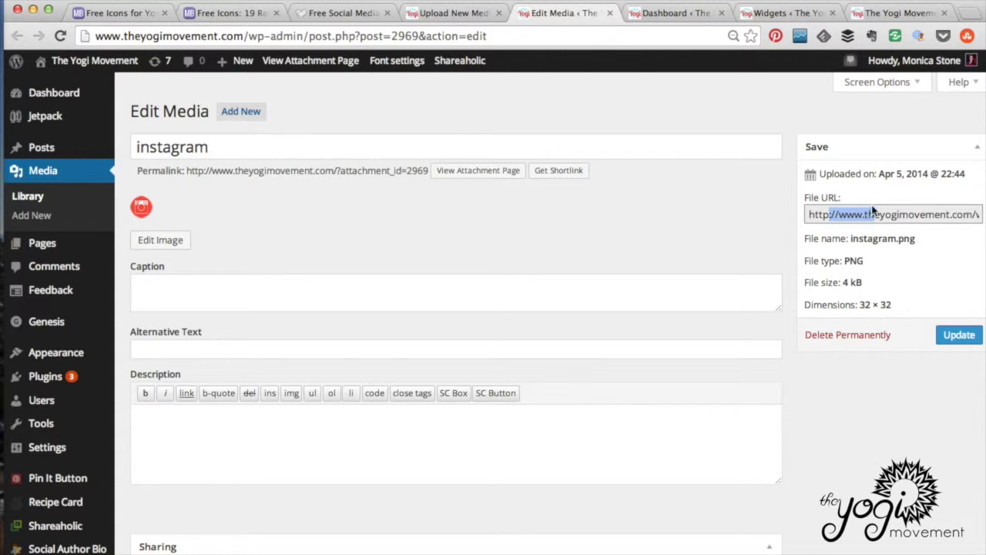
{"action": "left_click_drag", "start_coordinate": [377, 174], "coordinate": [325, 173]}
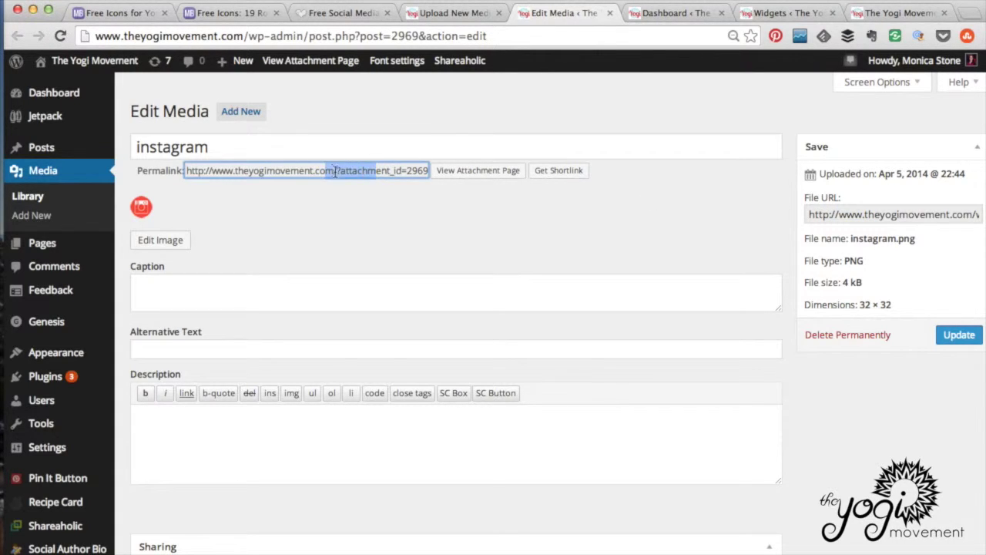
{"action": "left_click", "coordinate": [866, 222]}
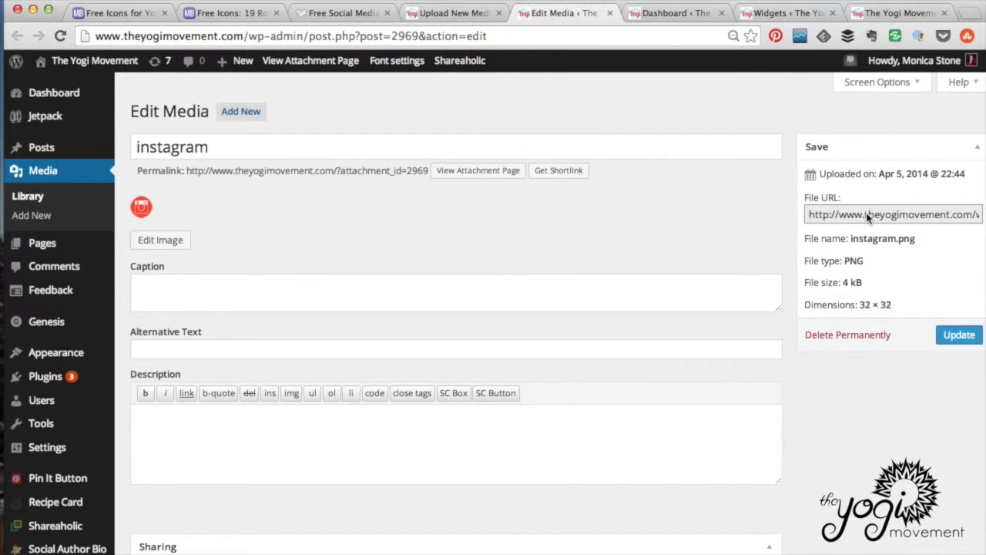
{"action": "triple_click", "coordinate": [867, 218]}
{"action": "key", "text": "super+c"}
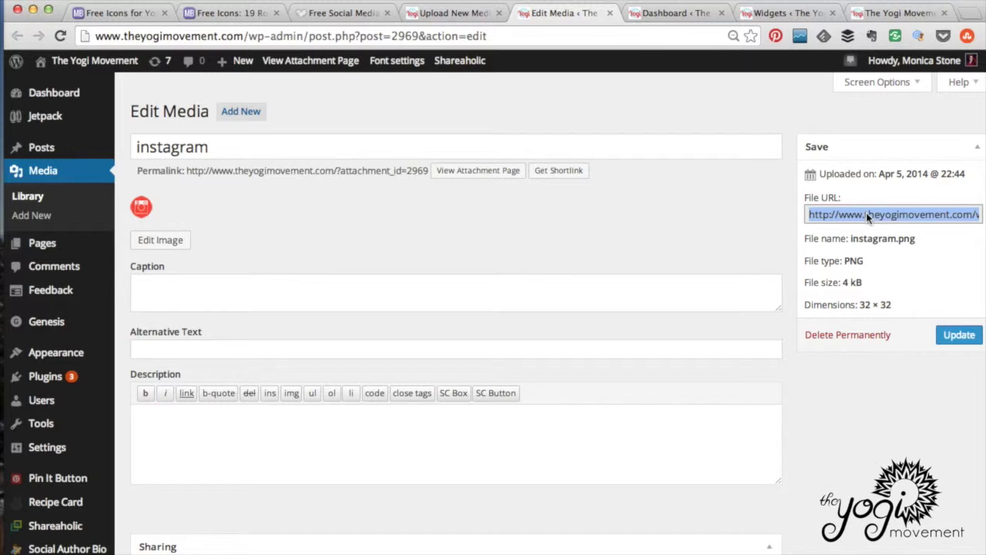
- Insert the copied instagram.png file URL in double quotes as the widget's IMG src value and trim the extra spaces
{"action": "left_click", "coordinate": [754, 20]}
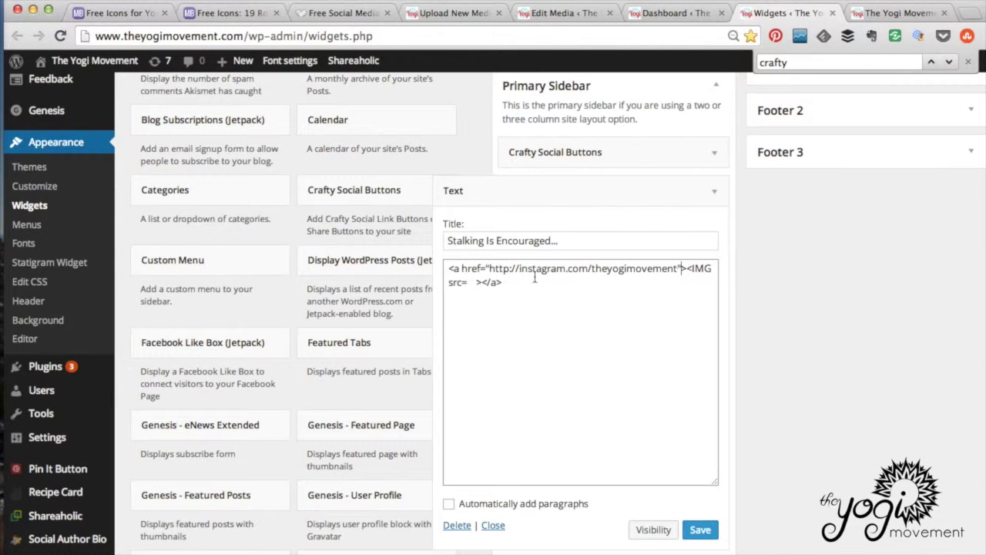
{"action": "type", "text": "\""}
{"action": "key", "text": "super+v"}
{"action": "type", "text": "\""}
{"action": "key", "text": "BackSpace"}
{"action": "key", "text": "BackSpace"}
{"action": "key", "text": "BackSpace"}
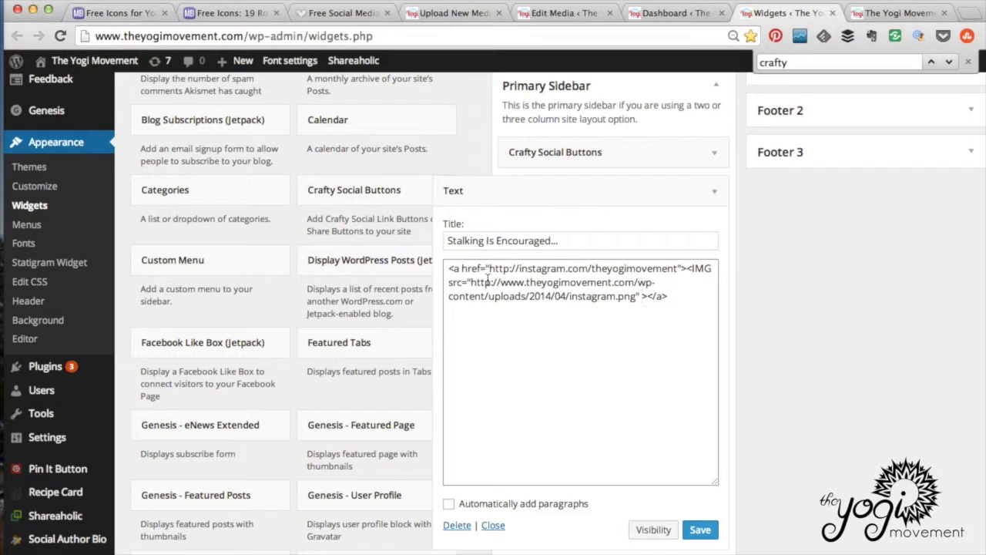
- Delete the leftover space after the instagram.png URL in the widget code and save the text widget
{"action": "key", "text": "BackSpace"}
{"action": "left_click_drag", "start_coordinate": [677, 302], "coordinate": [648, 302]}
{"action": "left_click", "coordinate": [672, 337]}
{"action": "left_click", "coordinate": [699, 533]}
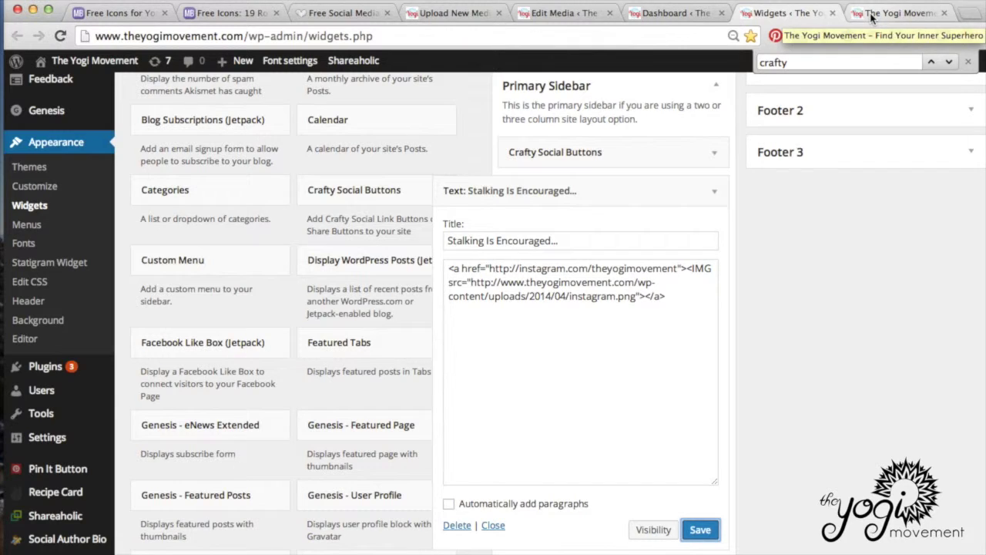
- Reload the blog's homepage, check the Instagram icon in the sidebar and look through the profile page it links to
{"action": "left_click", "coordinate": [886, 13]}
{"action": "left_click", "coordinate": [554, 36]}
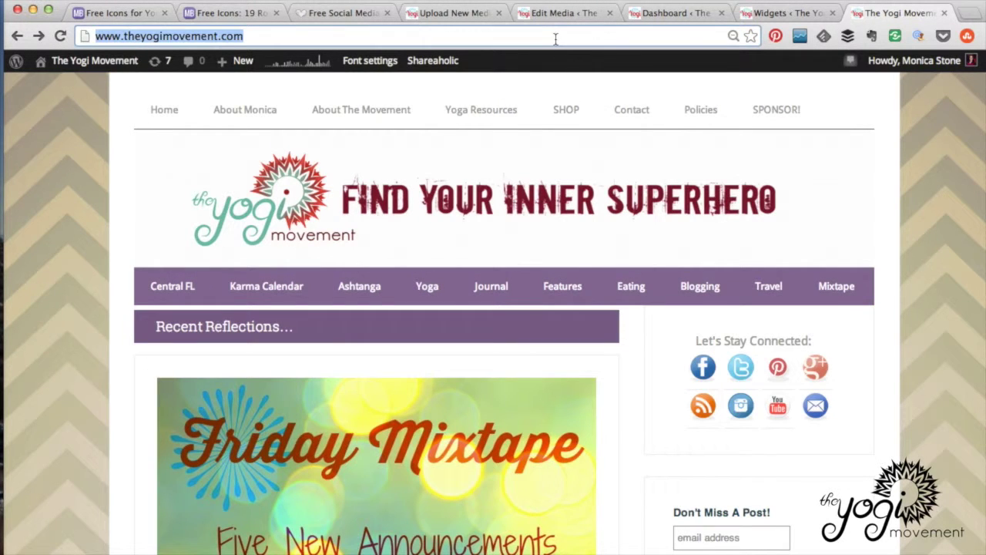
{"action": "key", "text": "Return"}
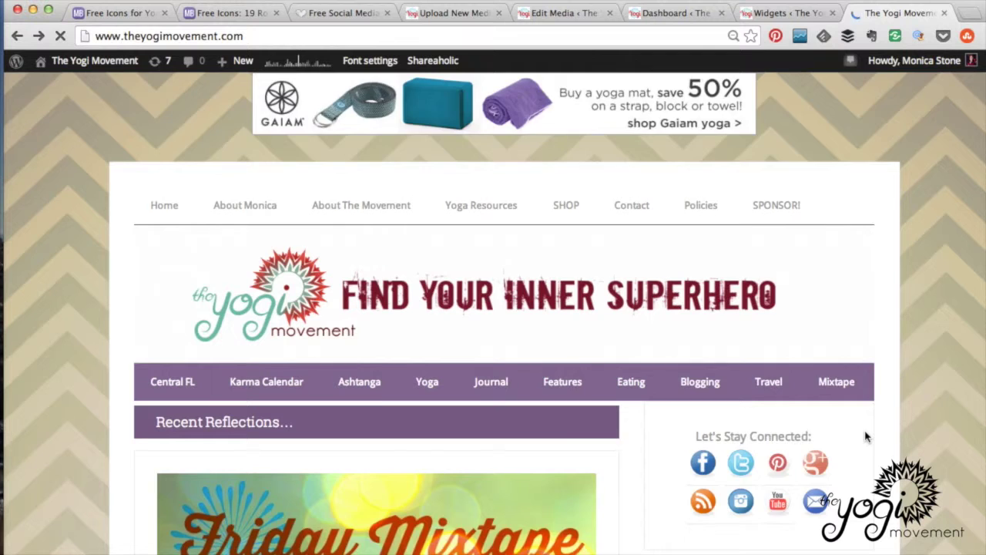
{"action": "scroll", "coordinate": [866, 437], "scroll_direction": "down", "scroll_amount": 3}
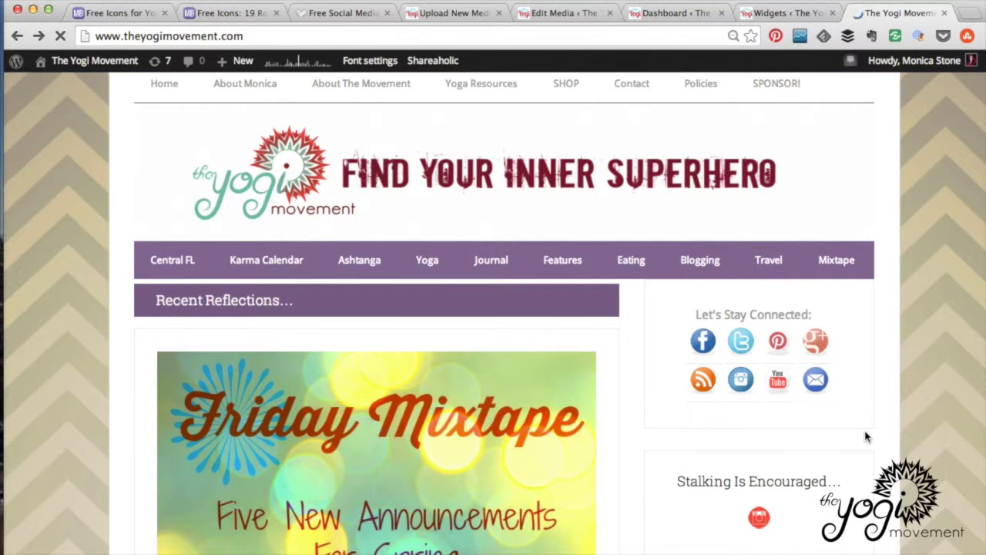
{"action": "scroll", "coordinate": [866, 437], "scroll_direction": "down", "scroll_amount": 3}
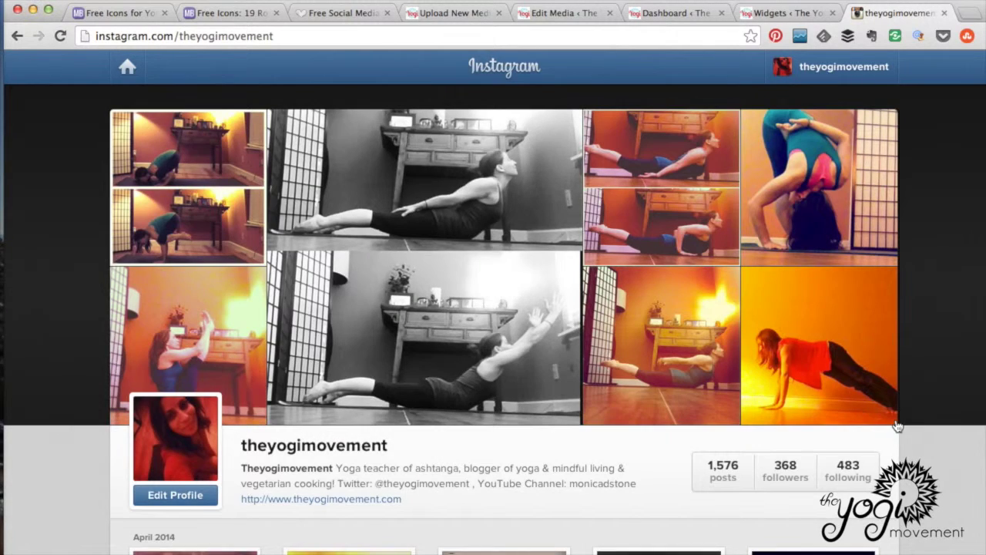
{"action": "scroll", "coordinate": [896, 424], "scroll_direction": "down", "scroll_amount": 8}
{"action": "scroll", "coordinate": [895, 424], "scroll_direction": "down", "scroll_amount": 4}
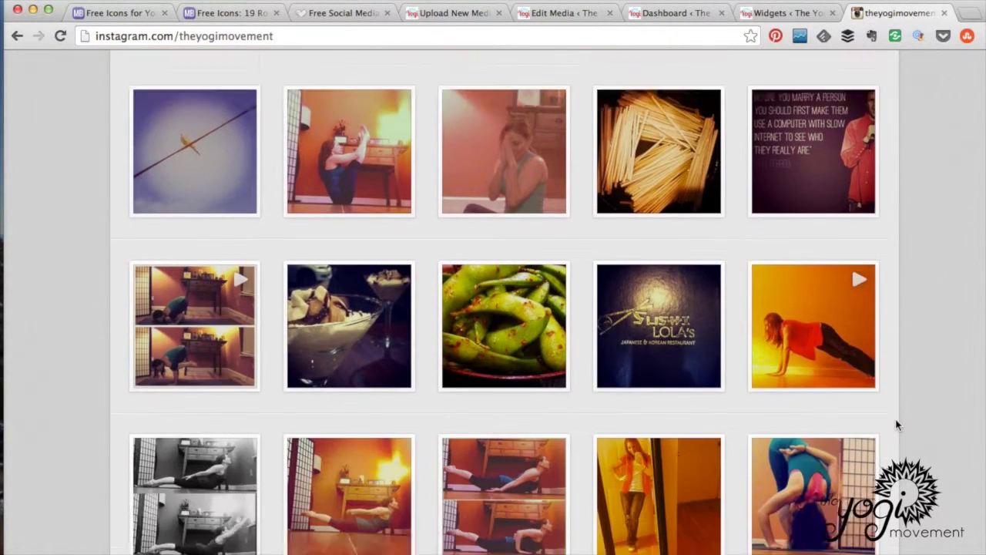
{"action": "scroll", "coordinate": [896, 424], "scroll_direction": "up", "scroll_amount": 7}
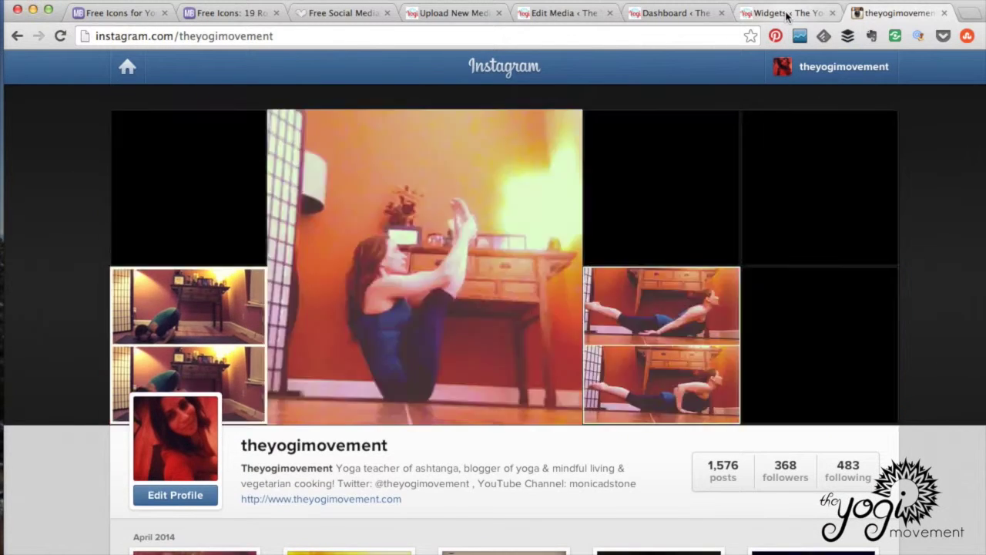
- Duplicate the Instagram link code in the Stalking Is Encouraged... text widget, leaving one blank line between the two blocks
{"action": "left_click", "coordinate": [787, 14]}
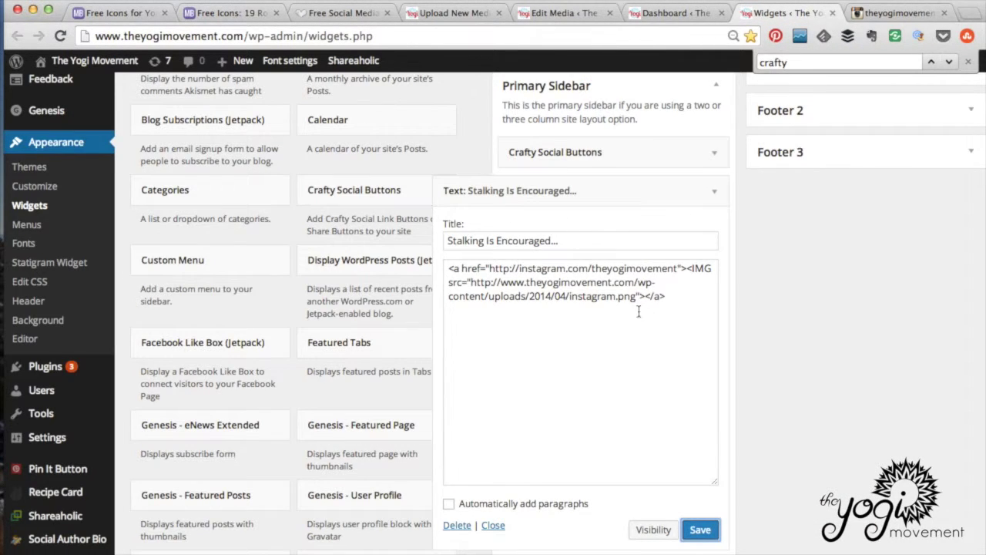
{"action": "left_click", "coordinate": [676, 302]}
{"action": "left_click_drag", "start_coordinate": [676, 300], "coordinate": [436, 263]}
{"action": "key", "text": "super+c"}
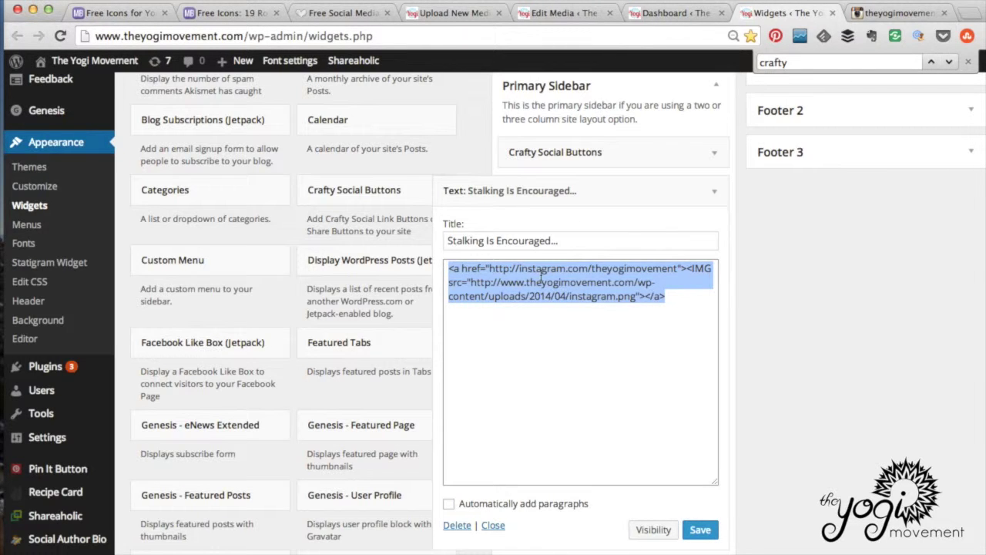
{"action": "left_click", "coordinate": [687, 296]}
{"action": "key", "text": "Return"}
{"action": "key", "text": "Return"}
{"action": "key", "text": "super+v"}
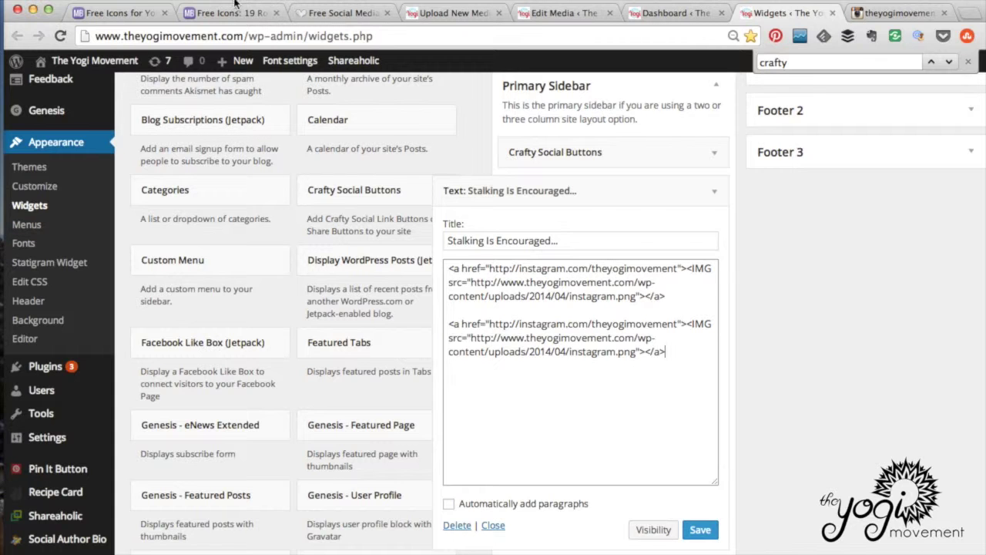
- Uncover the text note behind the browser and copy the Twitter profile link from it
{"action": "left_click_drag", "start_coordinate": [236, 3], "coordinate": [414, 4]}
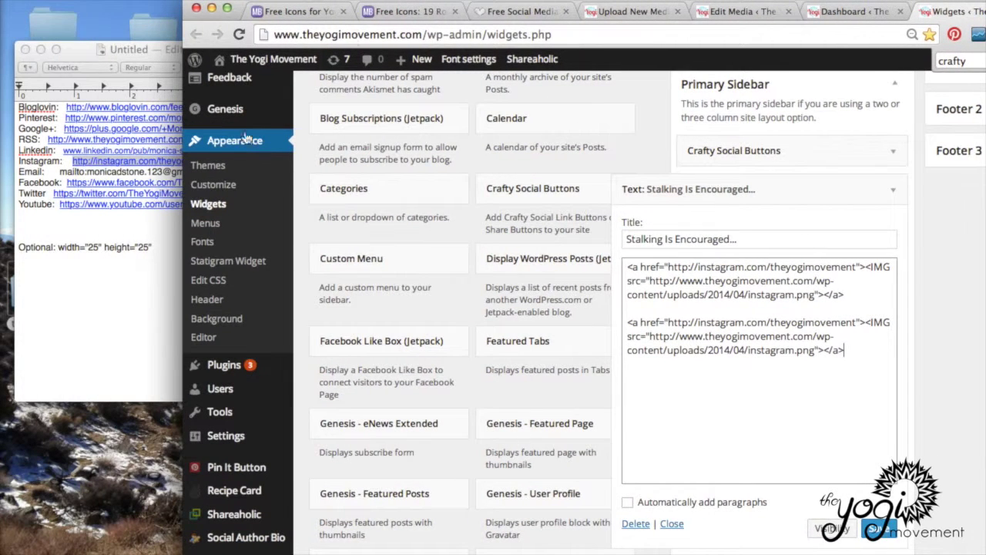
{"action": "left_click", "coordinate": [134, 288]}
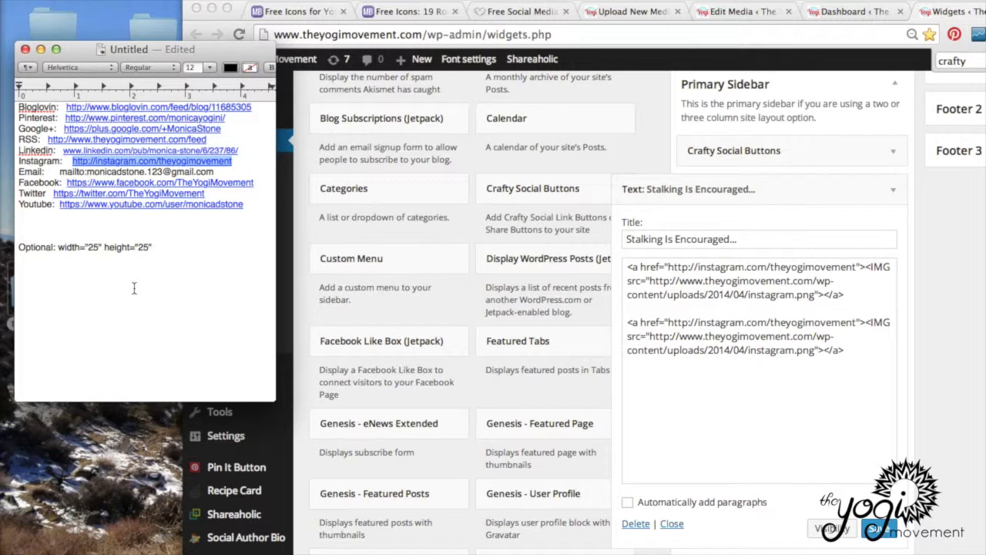
{"action": "left_click_drag", "start_coordinate": [207, 193], "coordinate": [52, 196]}
{"action": "key", "text": "super+c"}
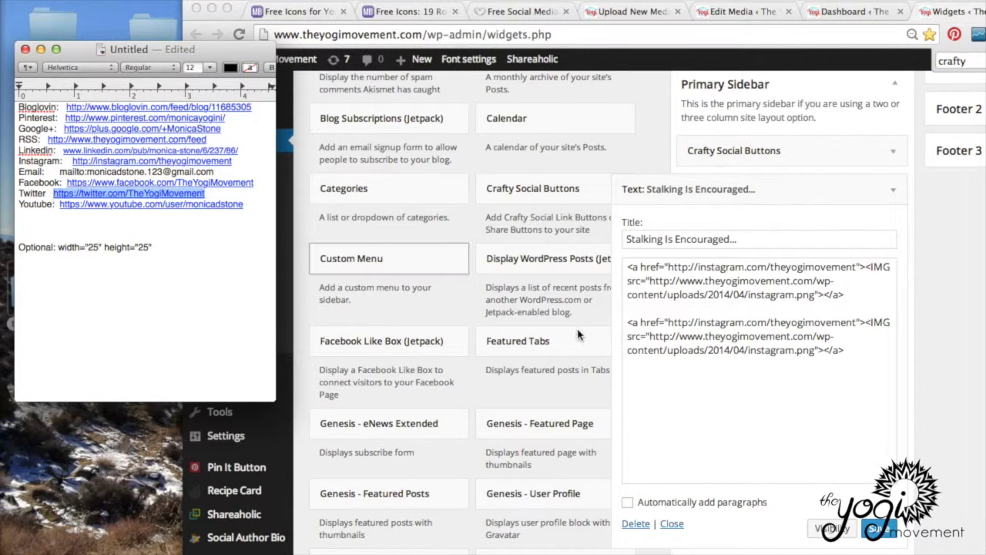
- Replace the Instagram link in the second code block's href with the copied Twitter profile link
{"action": "left_click", "coordinate": [701, 353]}
{"action": "left_click_drag", "start_coordinate": [668, 322], "coordinate": [646, 333]}
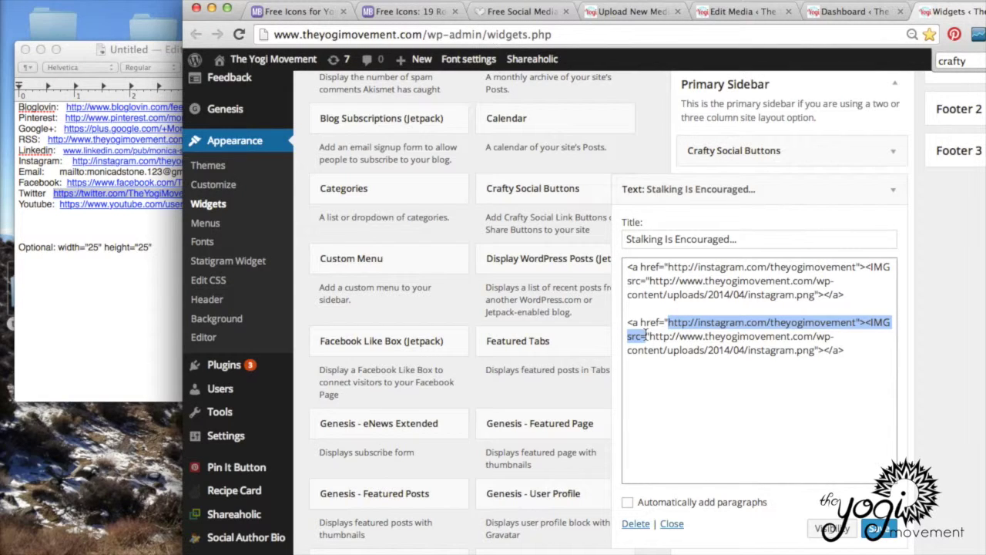
{"action": "left_click_drag", "start_coordinate": [646, 333], "coordinate": [857, 329]}
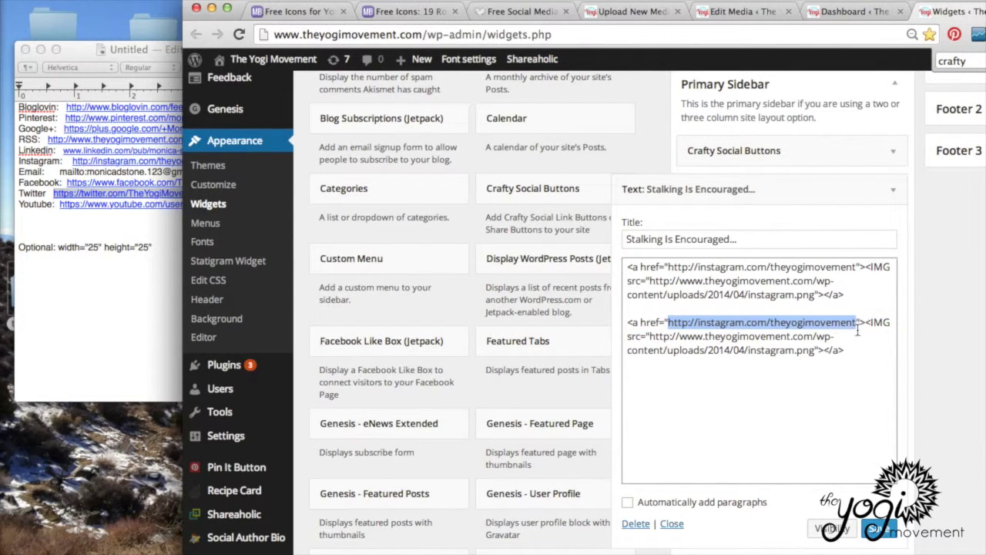
{"action": "key", "text": "super+v"}
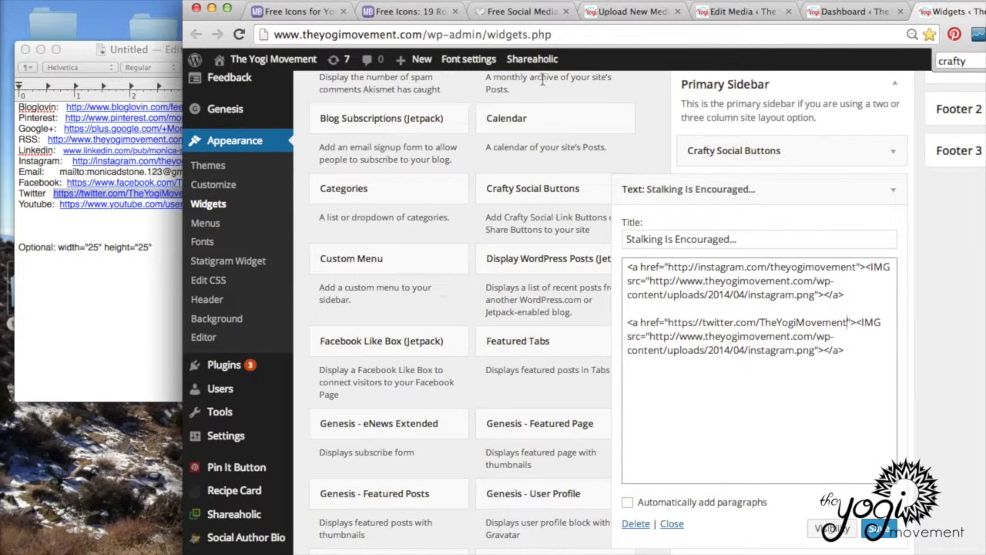
- Open the uploaded twitter bird icon's Edit Media page from Upload New Media and copy its File URL
{"action": "left_click", "coordinate": [639, 14]}
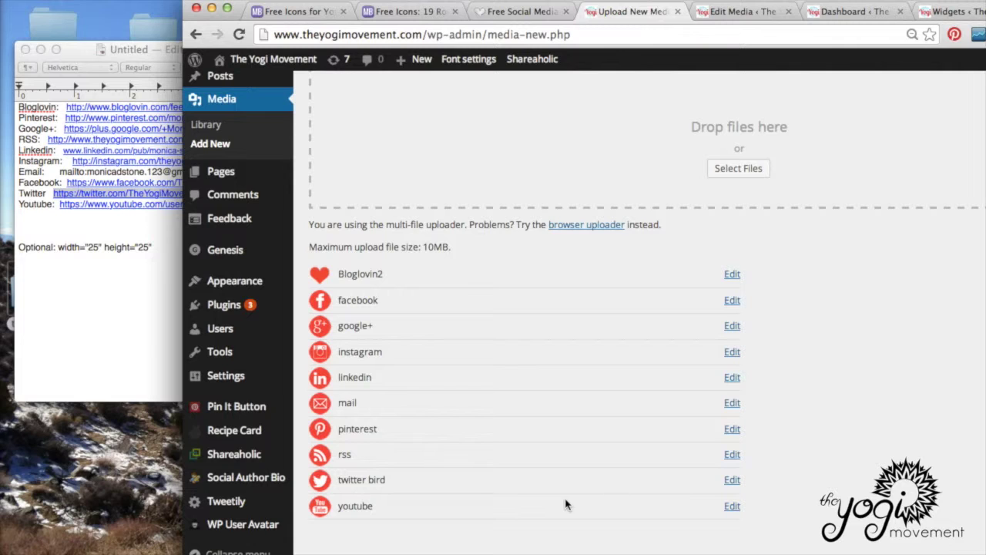
{"action": "left_click", "coordinate": [733, 480]}
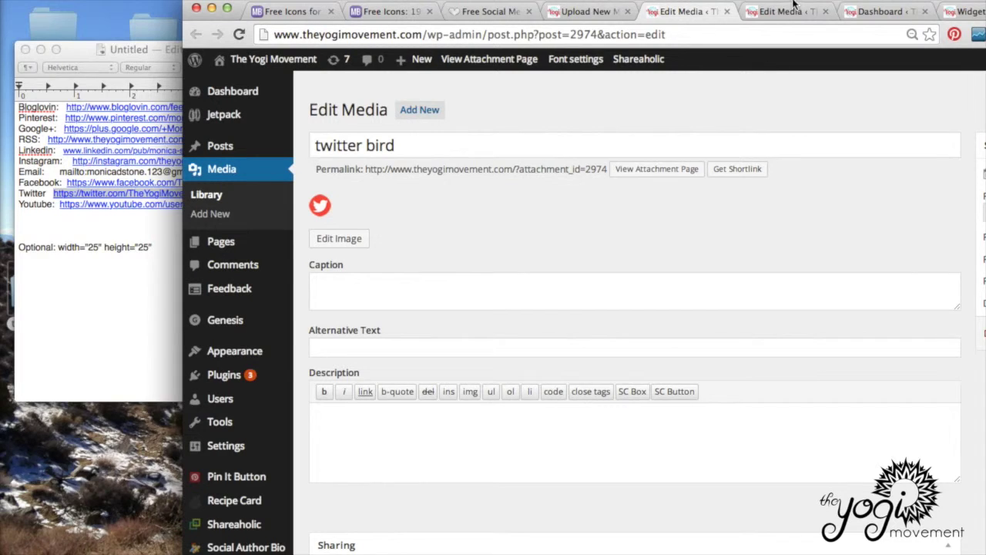
{"action": "left_click_drag", "start_coordinate": [796, 5], "coordinate": [611, 3]}
{"action": "left_click", "coordinate": [901, 218]}
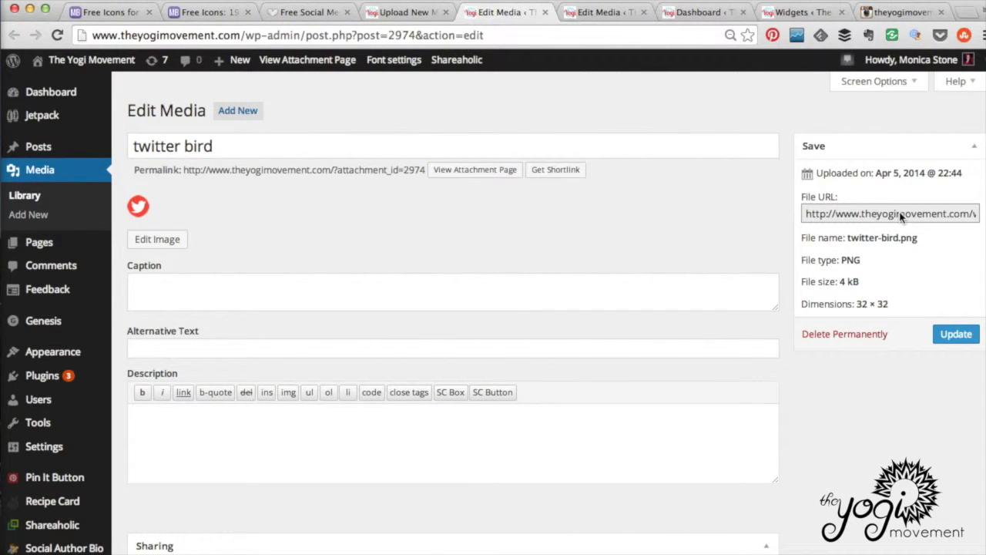
{"action": "triple_click", "coordinate": [900, 216]}
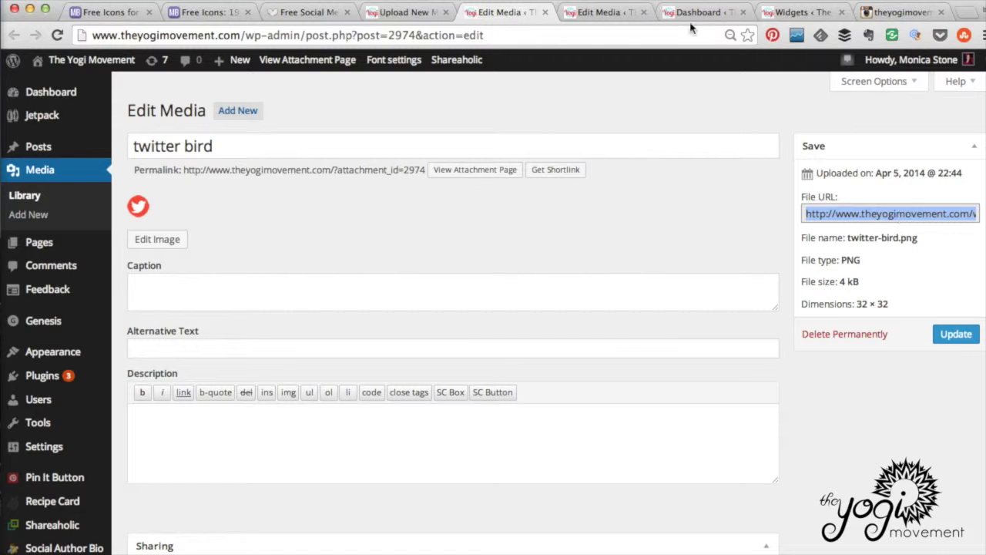
- Replace the second block's IMG src with the copied twitter-bird.png file URL and save the text widget
{"action": "left_click", "coordinate": [780, 13]}
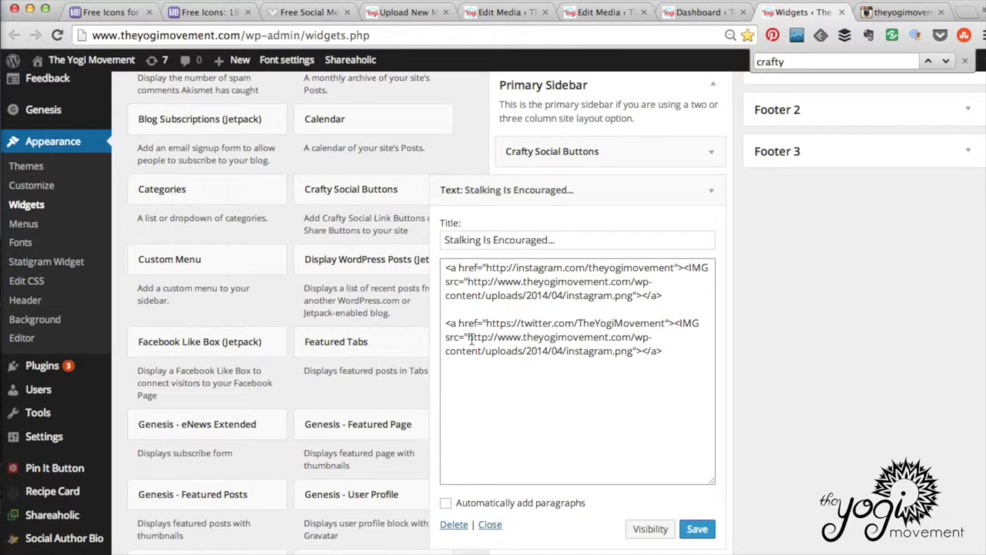
{"action": "left_click_drag", "start_coordinate": [468, 338], "coordinate": [627, 355]}
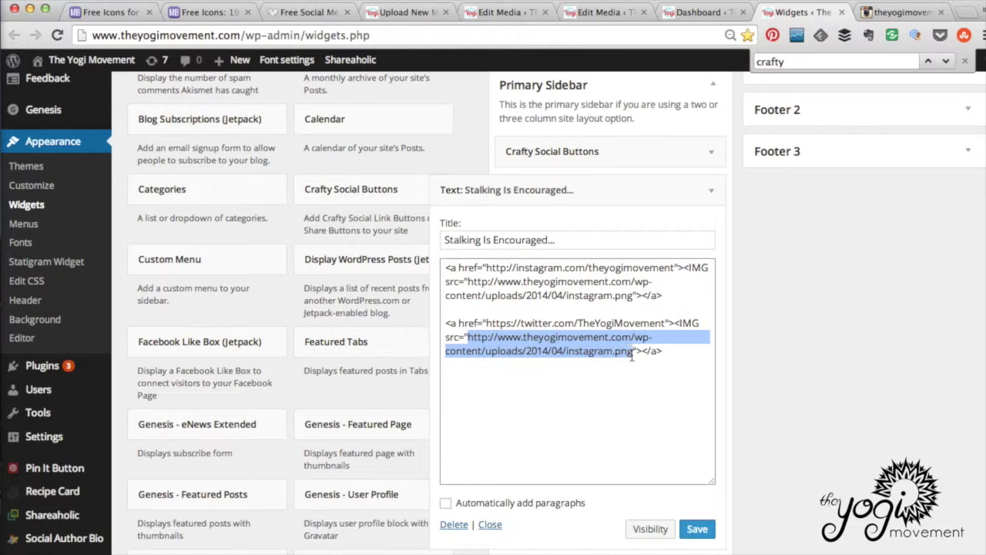
{"action": "type", "text": "http://www.theyogimovement.com/wp-content/uploads/2014/04/twitter-bird.png"}
{"action": "left_click", "coordinate": [697, 532]}
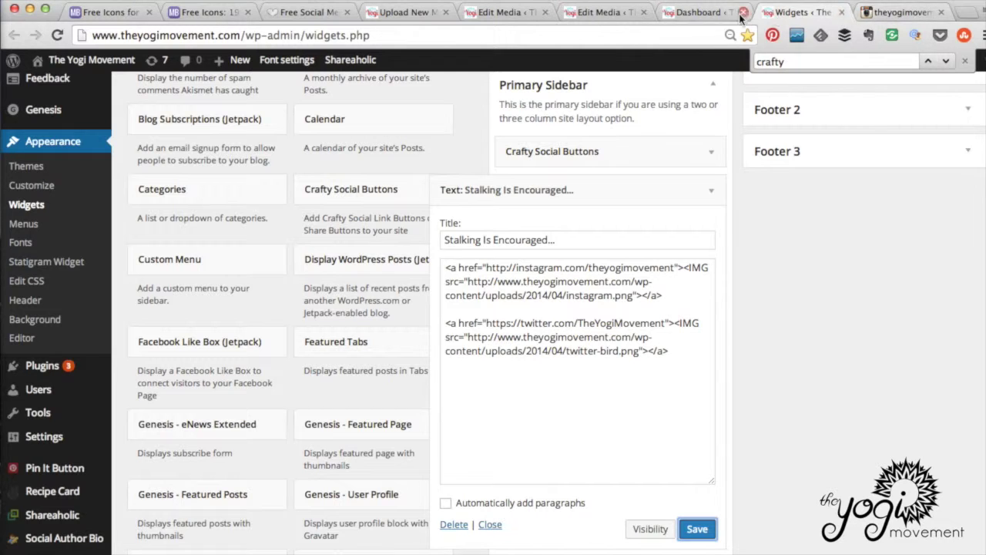
- Check the Twitter icon in the blog homepage's sidebar, follow its link to the profile and return to the homepage
{"action": "left_click", "coordinate": [887, 17]}
{"action": "left_click", "coordinate": [14, 35]}
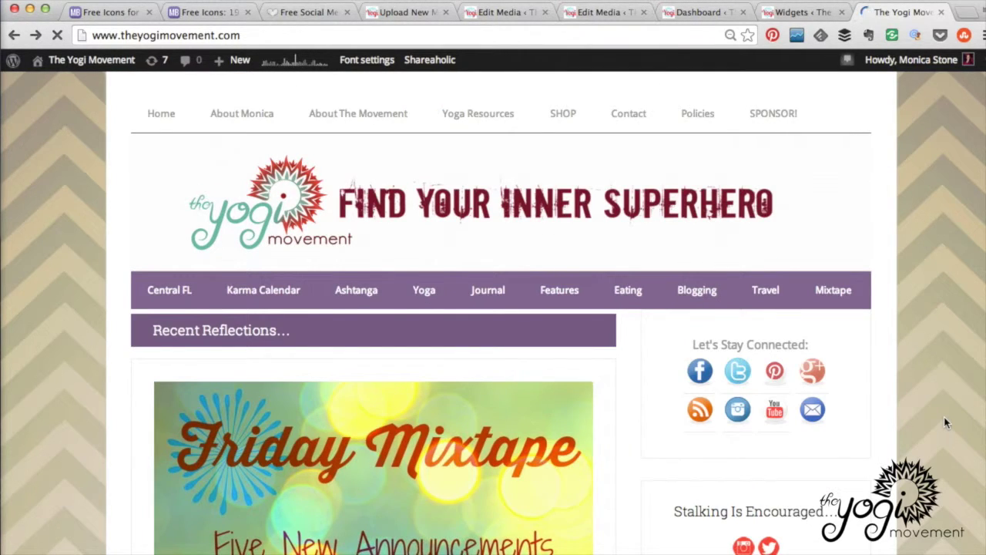
{"action": "scroll", "coordinate": [943, 417], "scroll_direction": "down", "scroll_amount": 2}
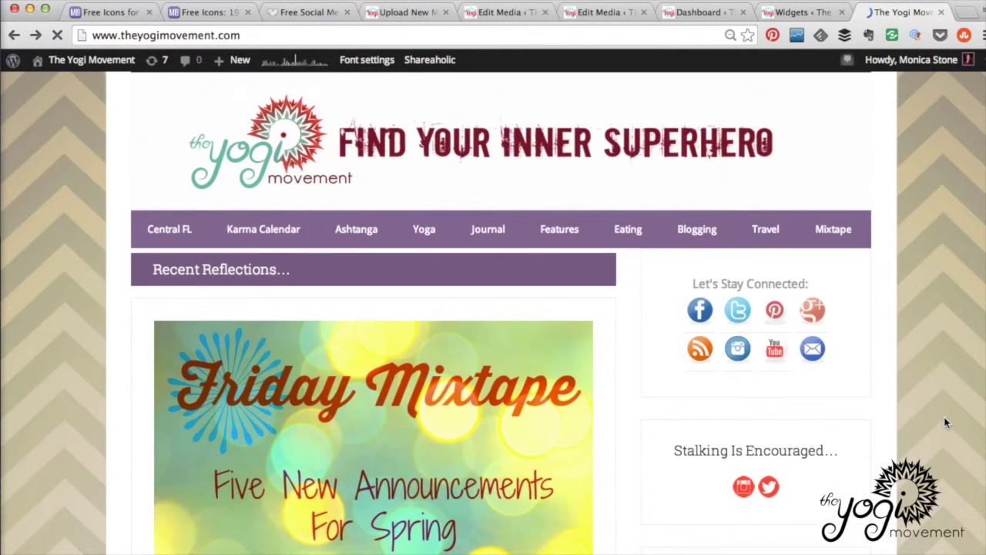
{"action": "left_click", "coordinate": [770, 488]}
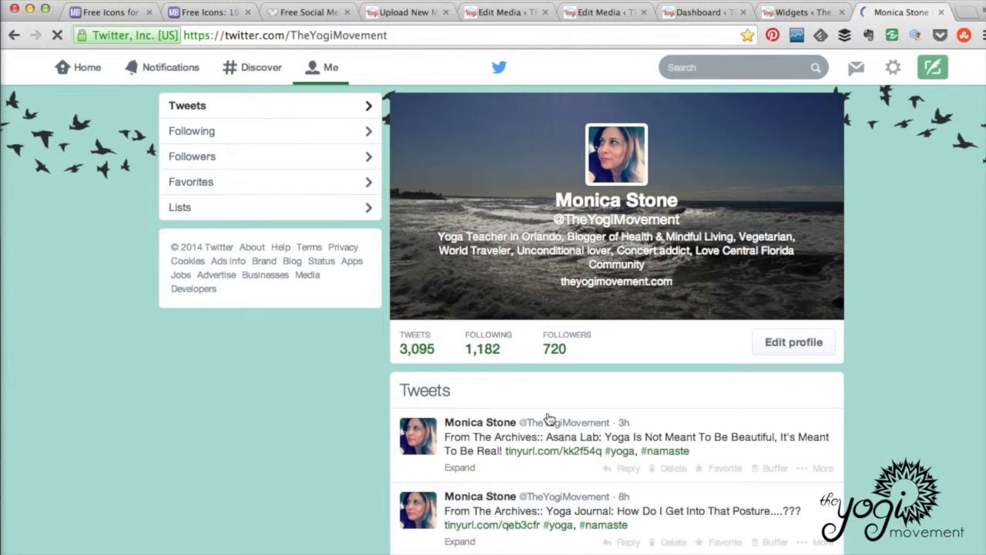
{"action": "scroll", "coordinate": [254, 187], "scroll_direction": "down", "scroll_amount": 3}
{"action": "left_click", "coordinate": [14, 34]}
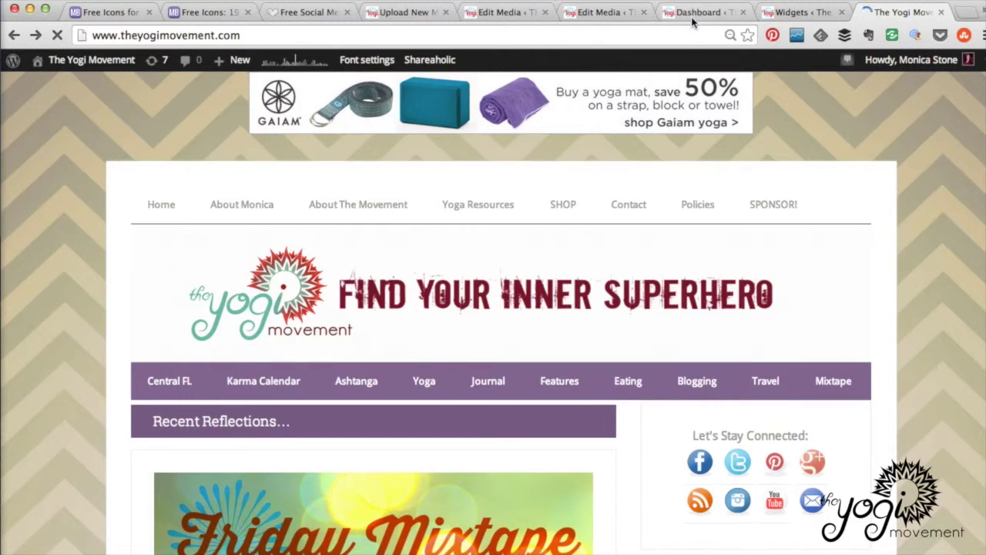
- Return to the Widgets page, bring up the text note and copy the optional attributes width="25" height="25" from it
{"action": "left_click", "coordinate": [693, 13]}
{"action": "left_click", "coordinate": [770, 14]}
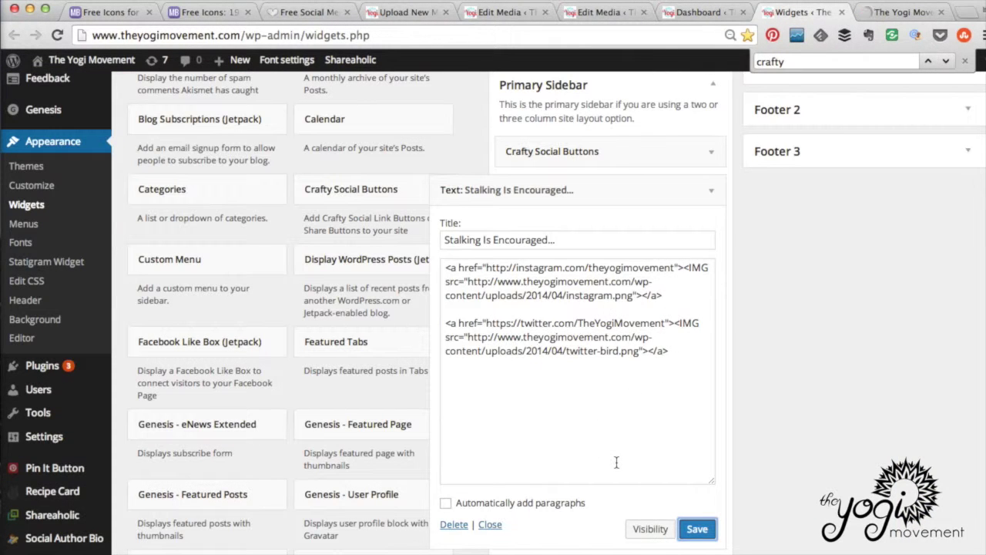
{"action": "mouse_move", "coordinate": [10, 396]}
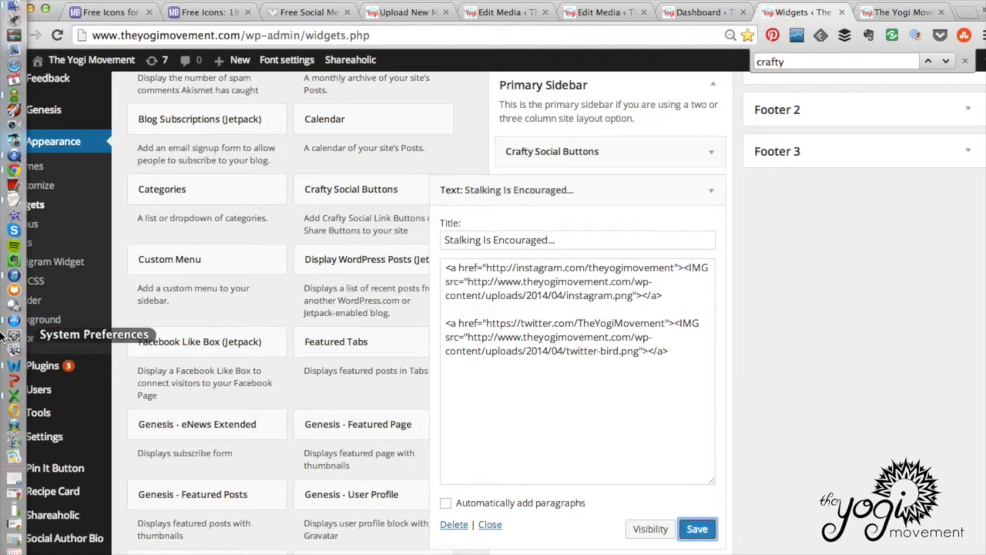
{"action": "left_click", "coordinate": [13, 202]}
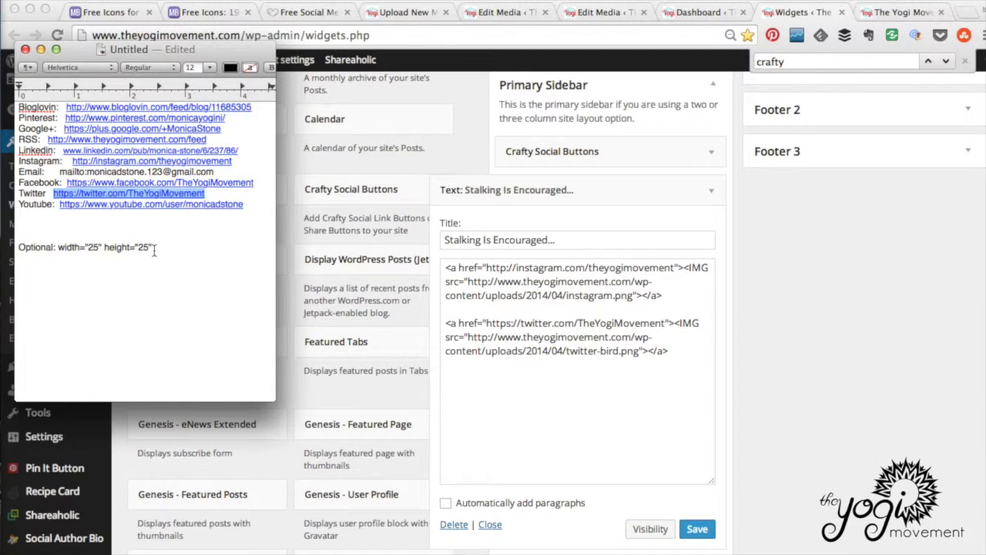
{"action": "left_click", "coordinate": [154, 248]}
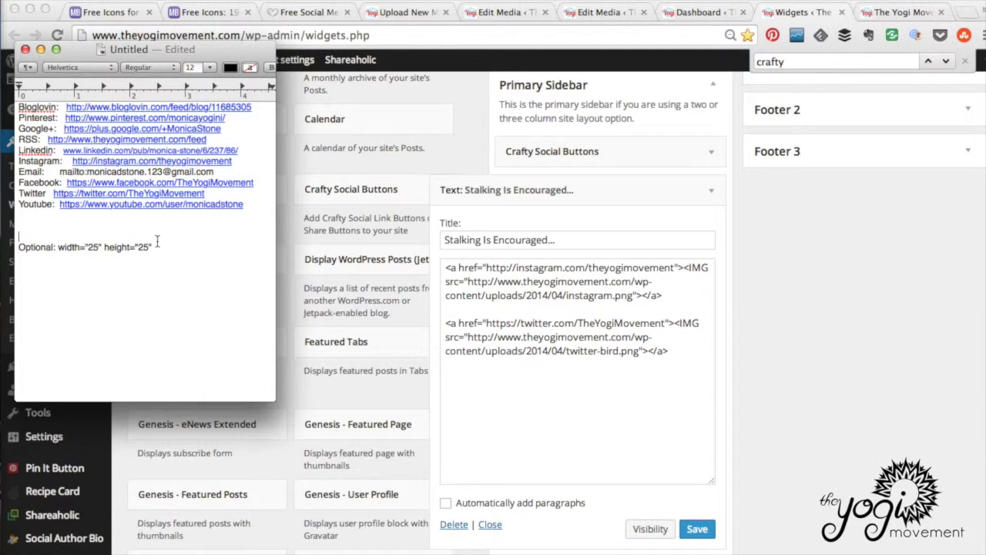
{"action": "left_click_drag", "start_coordinate": [153, 247], "coordinate": [59, 247]}
{"action": "key", "text": "super+c"}
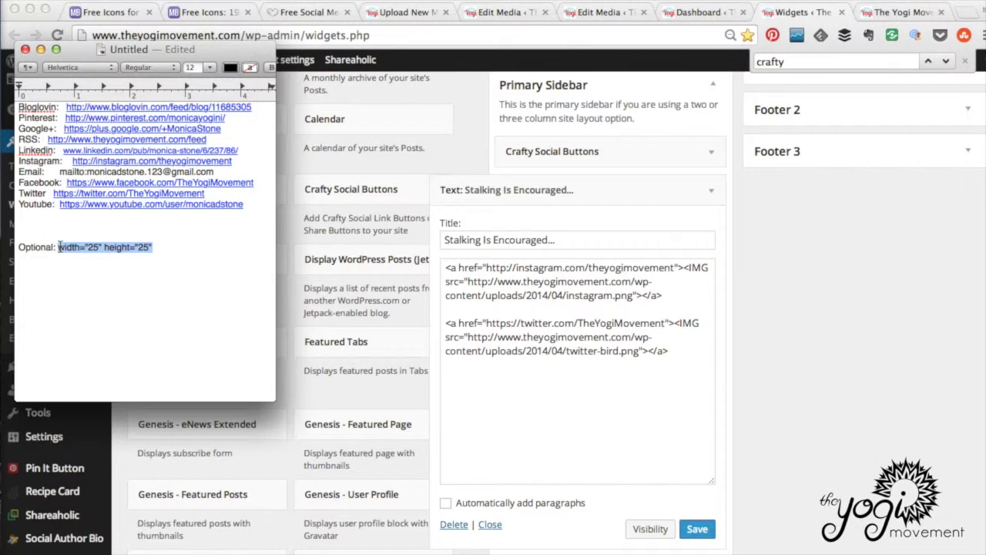
- Insert width="25" height="25" after the instagram.png URL in the first block's IMG tag and save the widget
{"action": "left_click", "coordinate": [616, 302]}
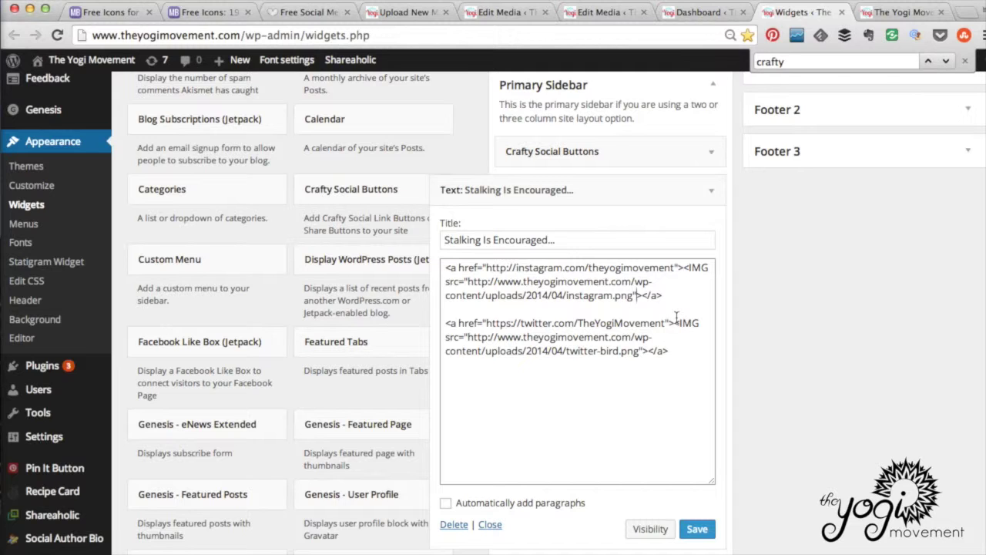
{"action": "key", "text": "super+v"}
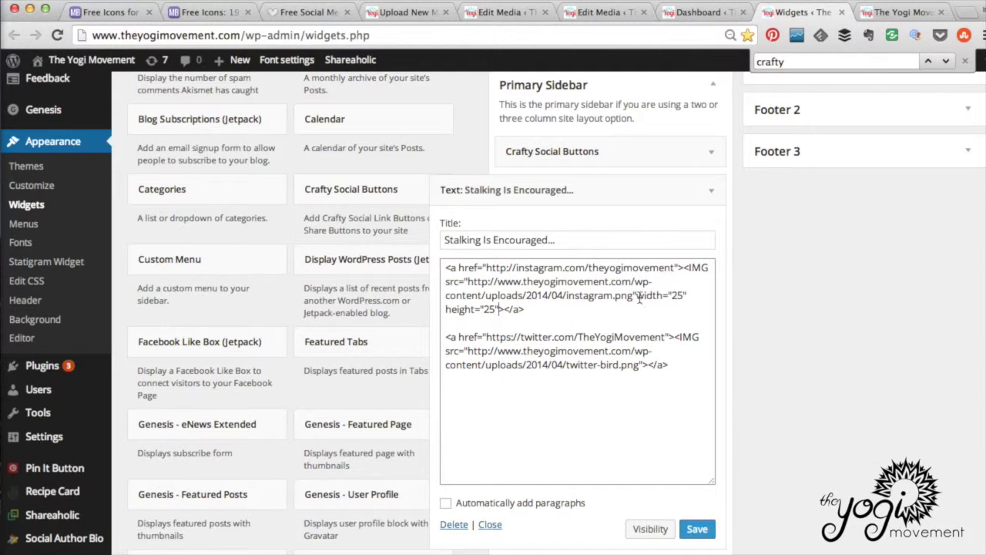
{"action": "left_click_drag", "start_coordinate": [636, 298], "coordinate": [581, 285]}
{"action": "left_click", "coordinate": [667, 296]}
{"action": "type", "text": "\""}
{"action": "left_click", "coordinate": [686, 296]}
{"action": "left_click", "coordinate": [483, 309]}
{"action": "left_click", "coordinate": [499, 309]}
{"action": "left_click", "coordinate": [697, 529]}
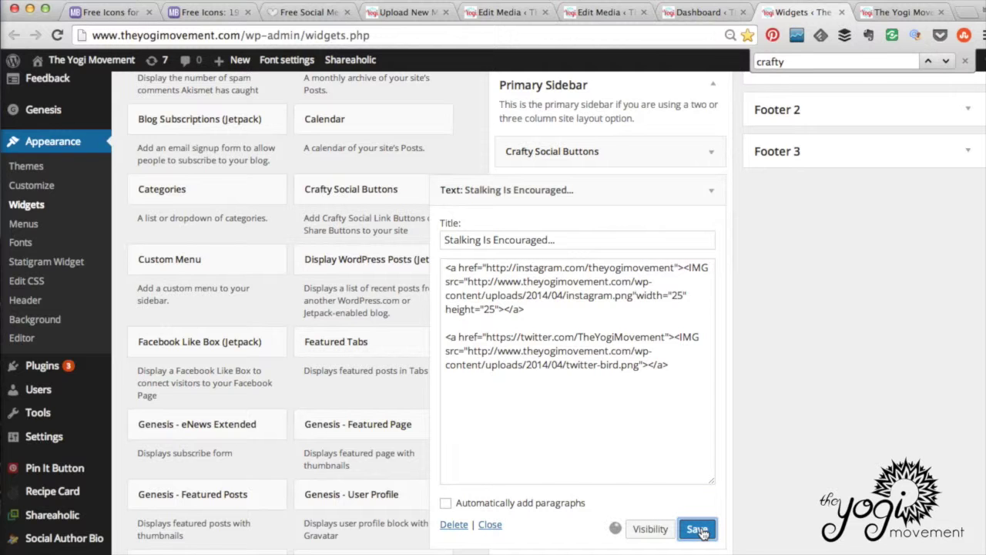
- Reload the blog's homepage and compare the sizes of the Instagram and Twitter icons in the sidebar
{"action": "left_click", "coordinate": [900, 12]}
{"action": "left_click", "coordinate": [656, 33]}
{"action": "key", "text": "Return"}
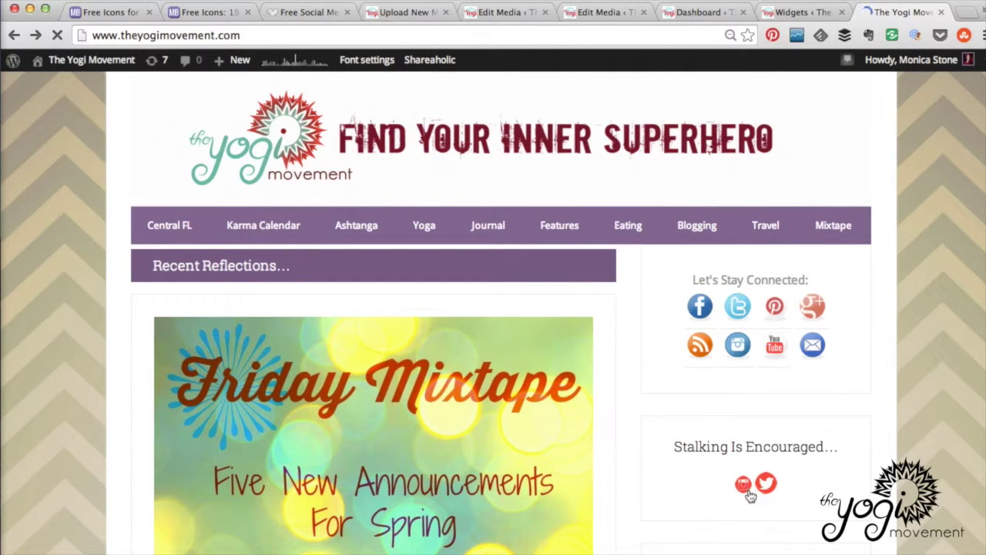
{"action": "scroll", "coordinate": [950, 453], "scroll_direction": "down", "scroll_amount": 2}
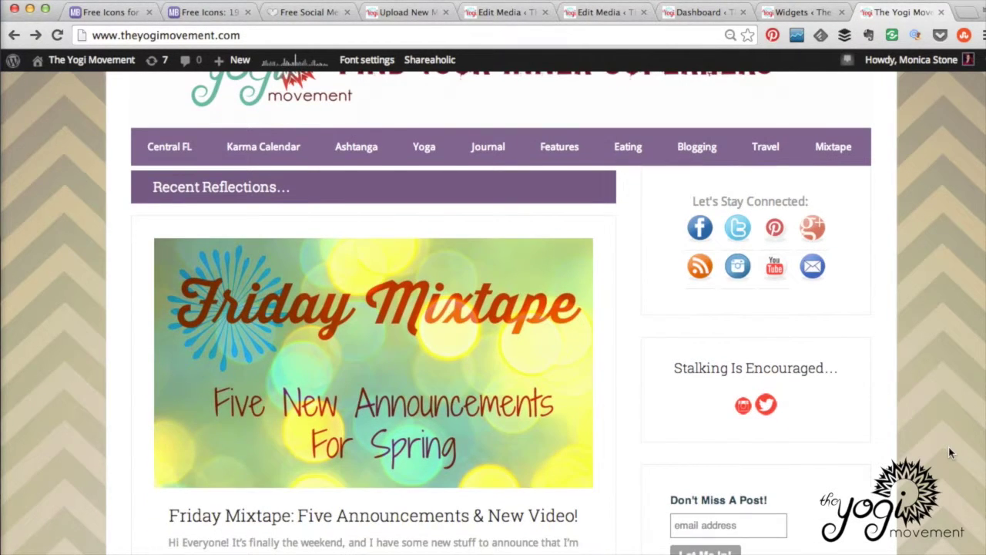